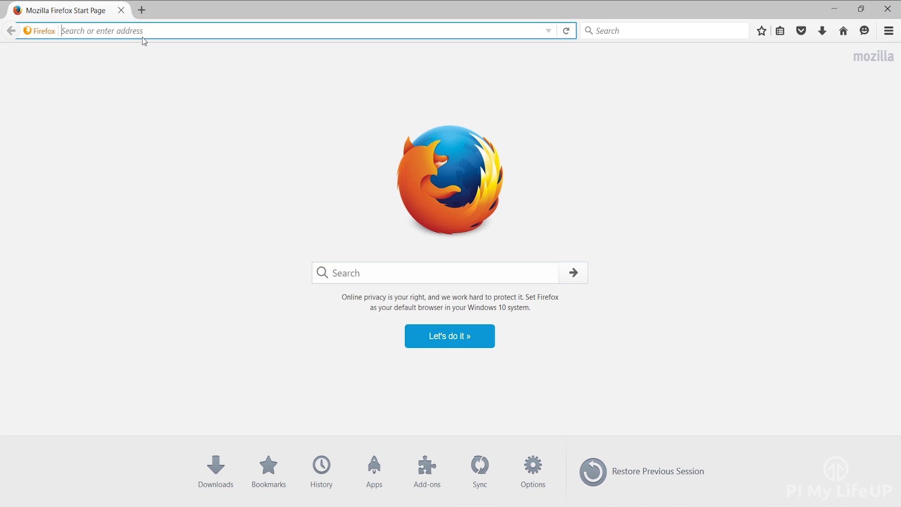
- Go to pimylifeup.com and open the article "An Amazing DIY Raspberry Pi Music Player"
type("pimylifeup.com")
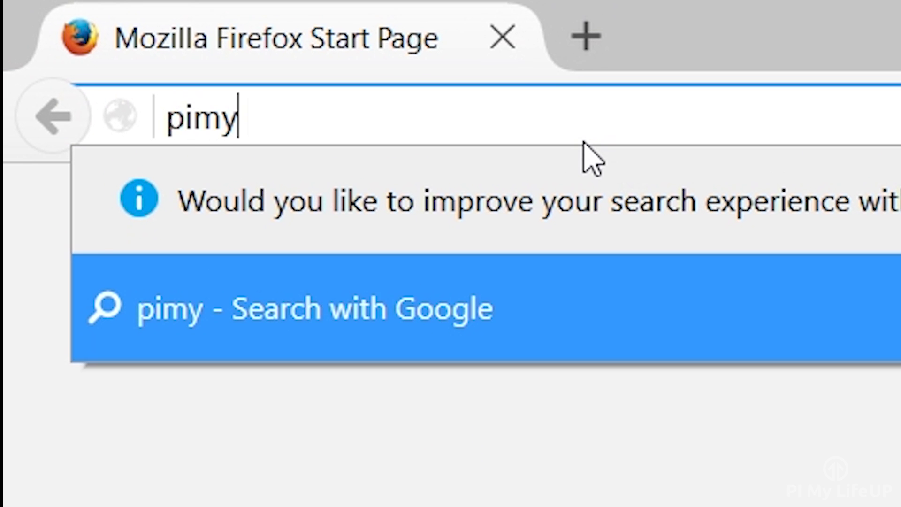
key("Return")
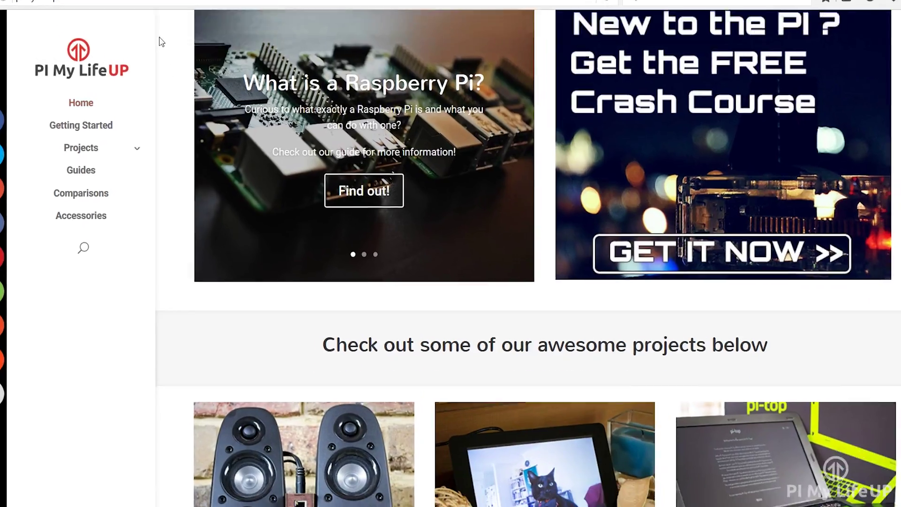
scroll(161, 40, "down", 4)
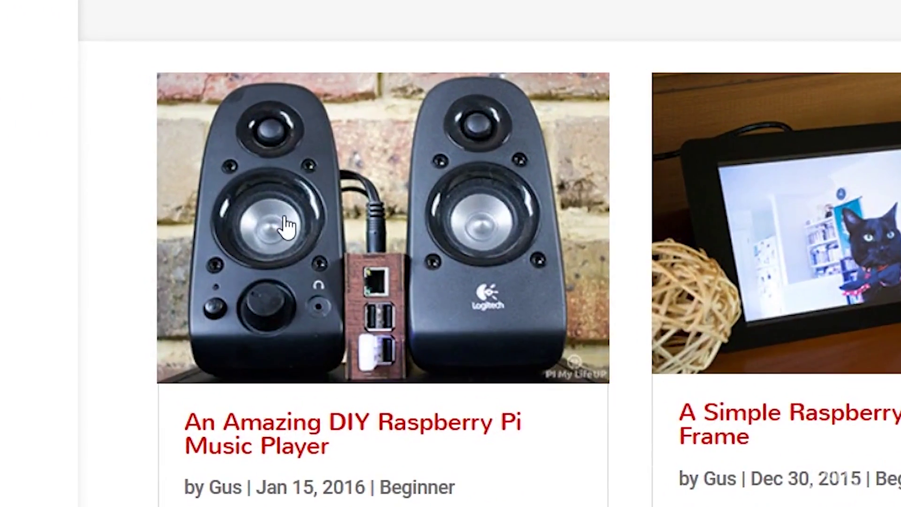
left_click(266, 278)
- Follow the article's link to the Pi MusicBox website and download Pi MusicBox 0.6.0, saving pimusicbox-0.6.0.zip
scroll(281, 235, "down", 5)
scroll(315, 230, "down", 10)
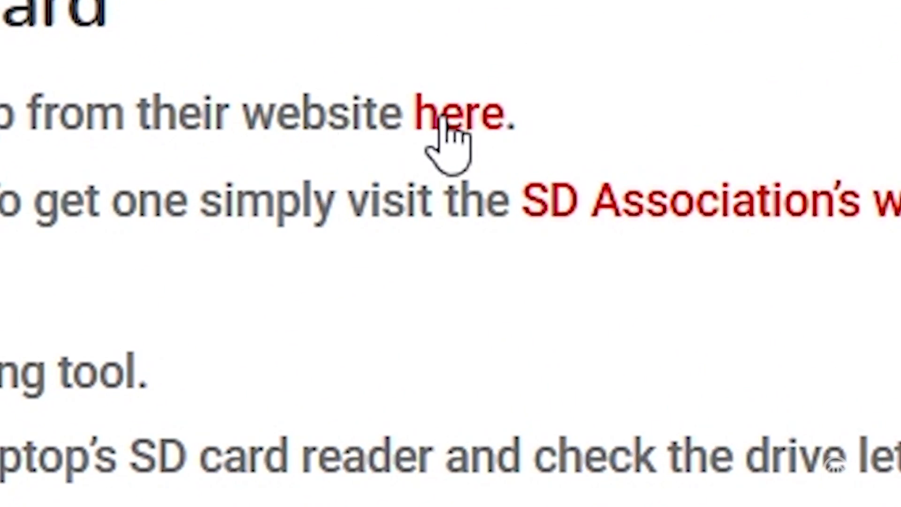
left_click(436, 118)
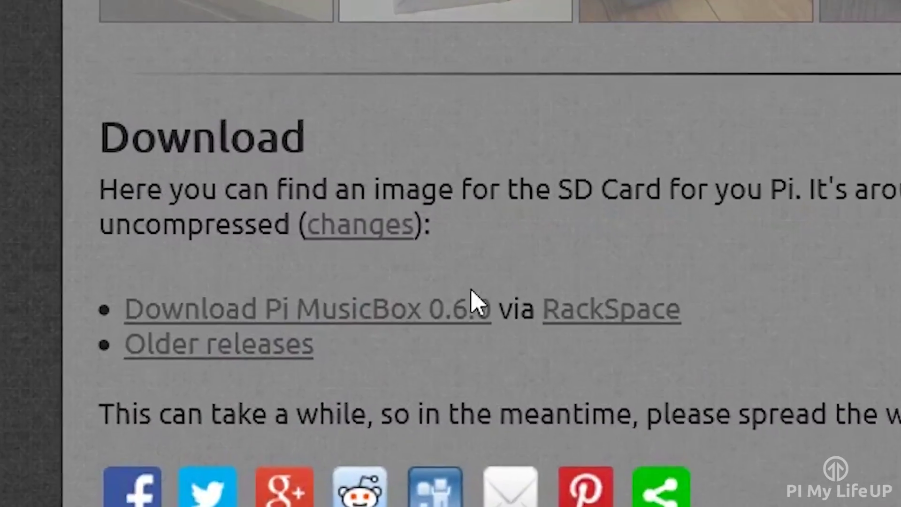
left_click(468, 307)
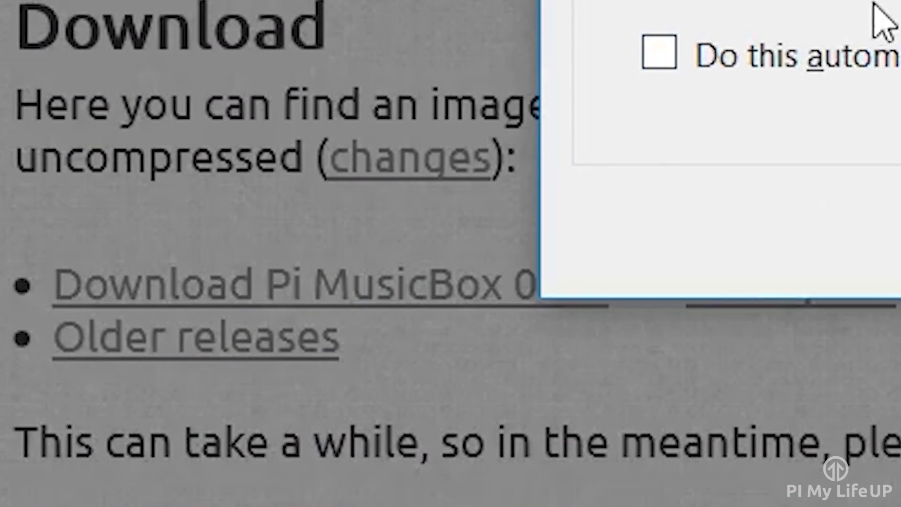
left_click(714, 14)
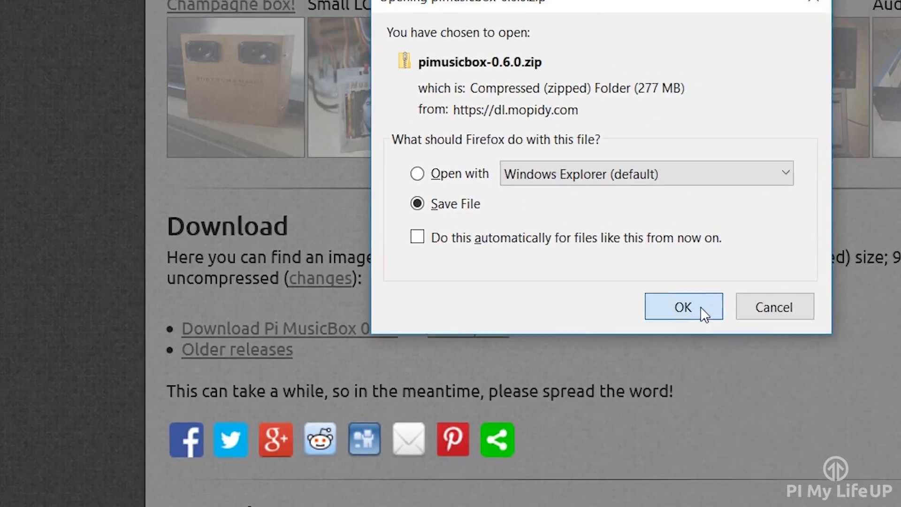
left_click(882, 287)
left_click(458, 229)
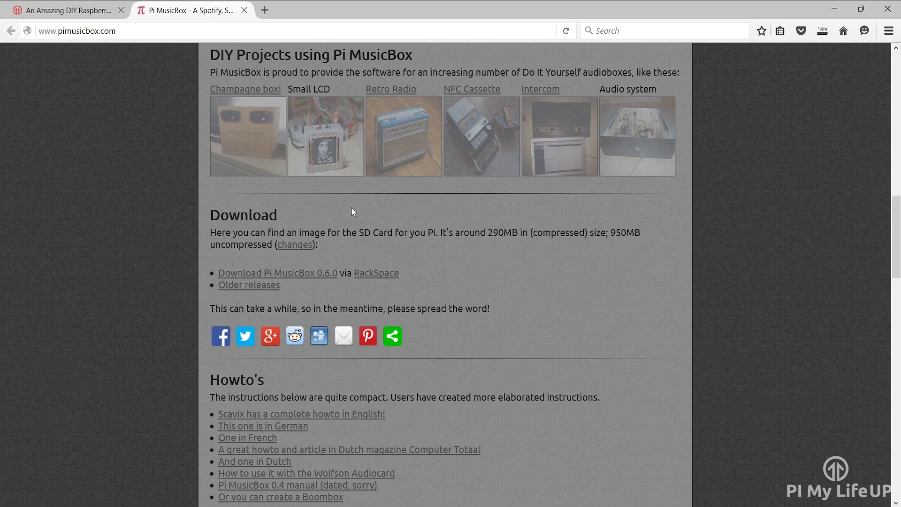
- From the article's SD Association link, download SD Formatter 4.0 for Windows, accepting the licence agreement and saving the file
left_click(66, 10)
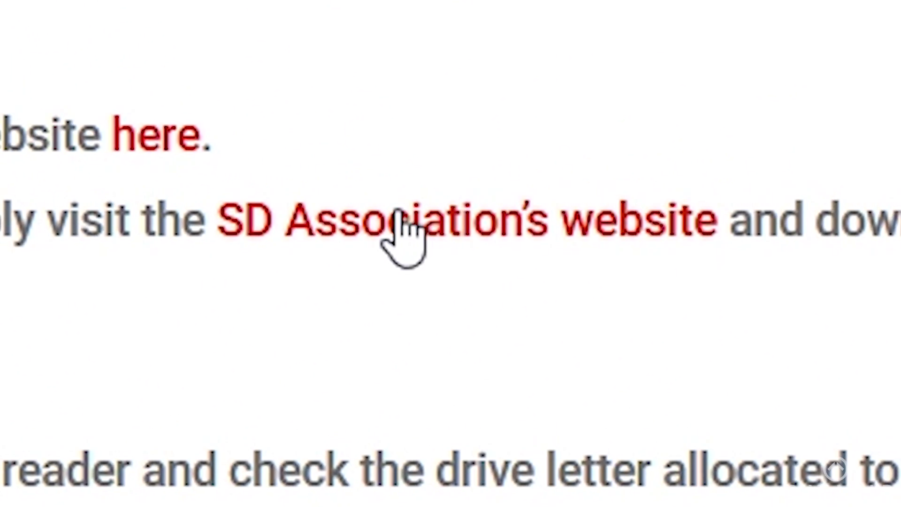
left_click(399, 216)
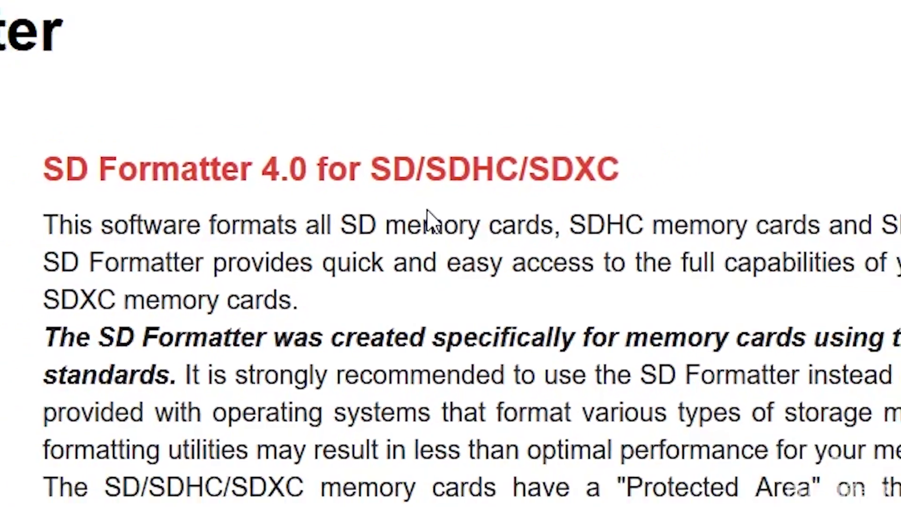
scroll(426, 210, "down", 10)
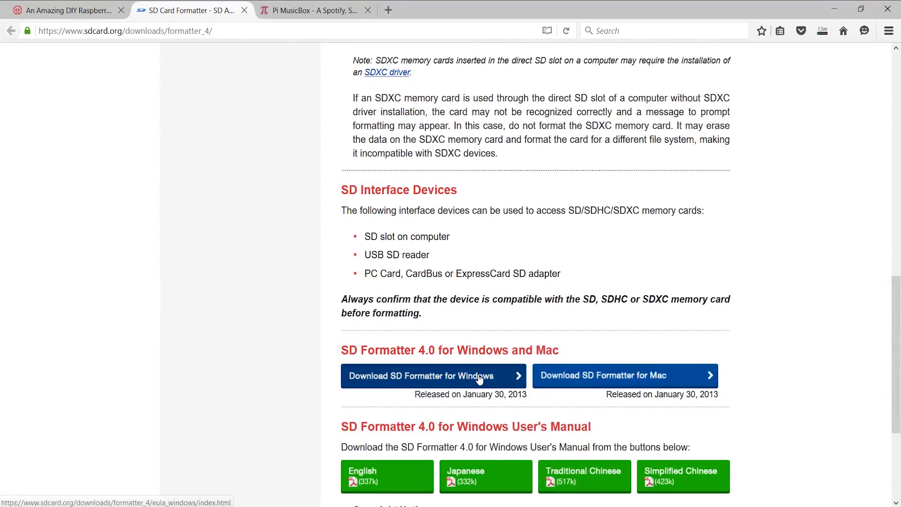
left_click(479, 377)
scroll(475, 365, "down", 12)
left_click(625, 376)
left_click(495, 328)
- Extract SDFormatterv4.zip in the Downloads folder and install SDFormatter with the extracted setup.exe
left_click(813, 75)
right_click(275, 148)
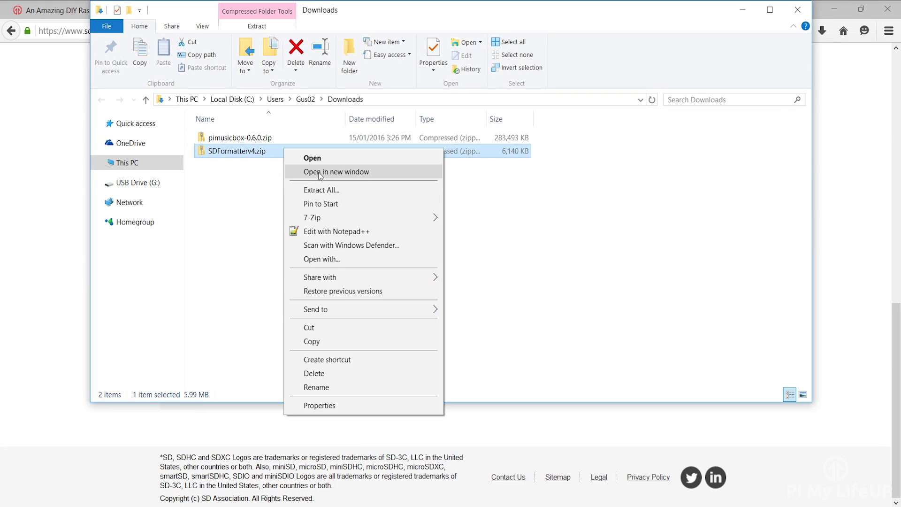
left_click(302, 187)
key("Return")
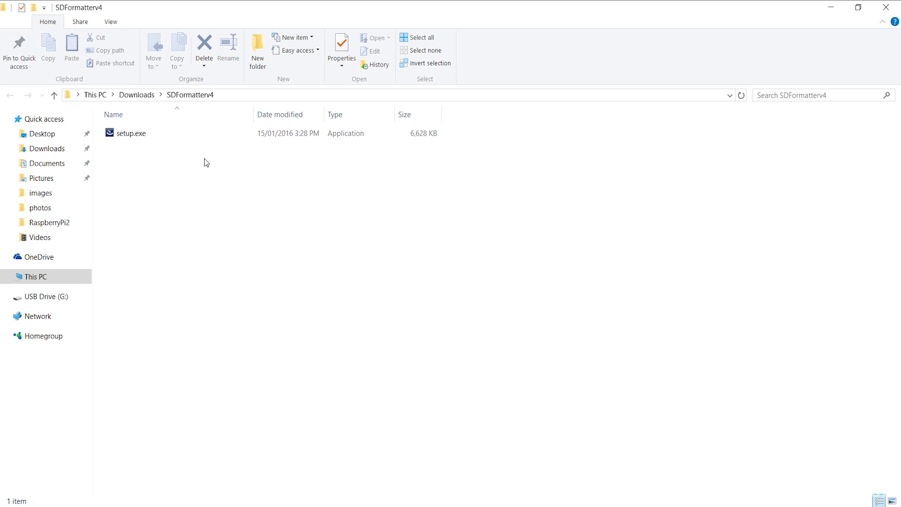
double_click(235, 132)
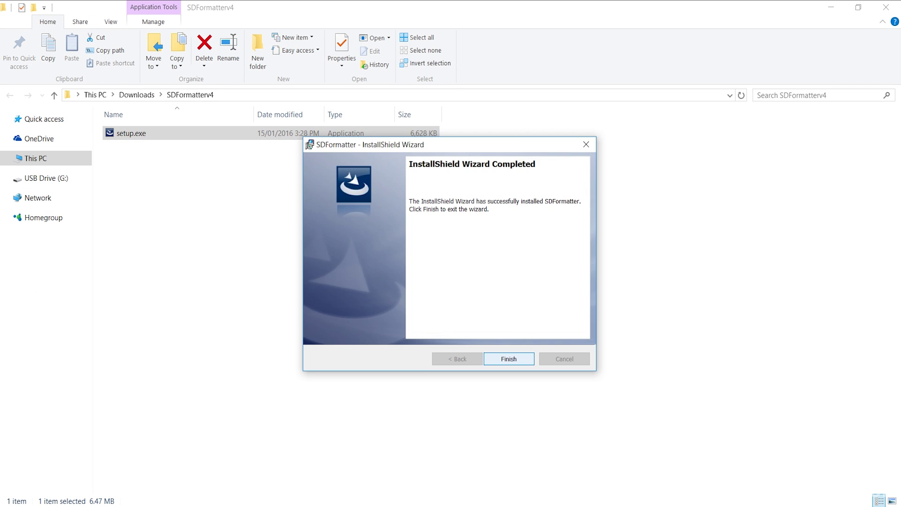
key("Return")
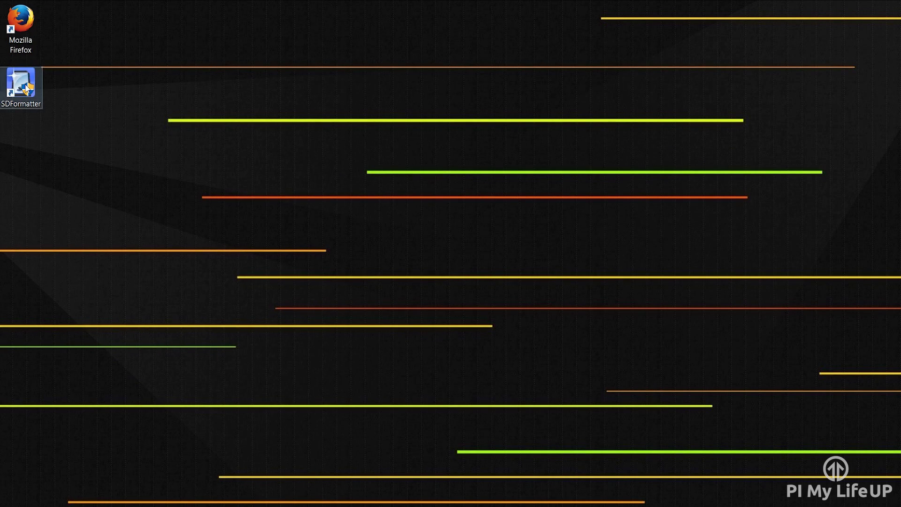
- Launch SDFormatter, quick format the SD card in drive G: with size adjustment off, and exit the formatter
double_click(20, 83)
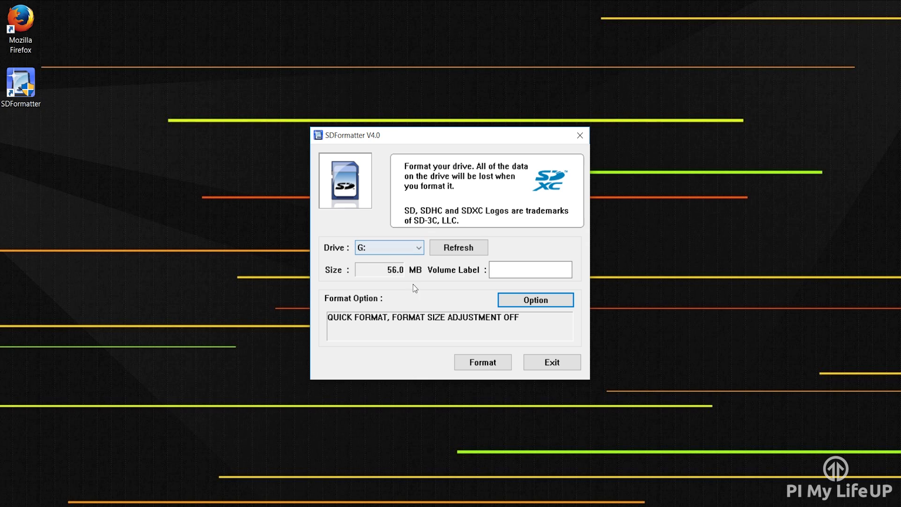
left_click(479, 368)
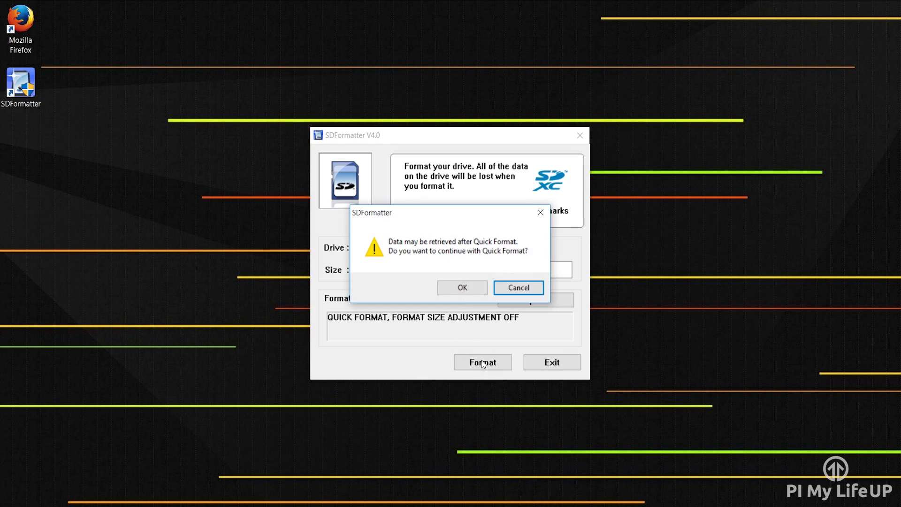
left_click(460, 287)
left_click(459, 288)
left_click(518, 311)
left_click(548, 362)
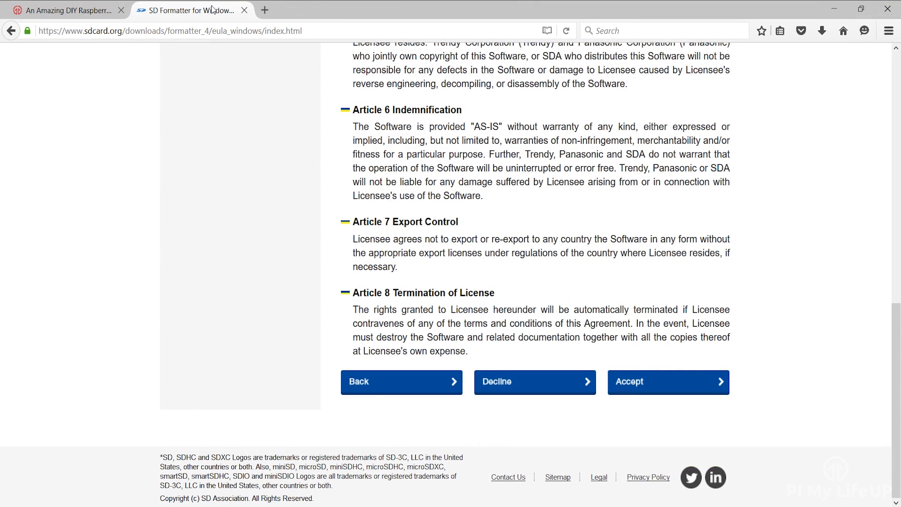
- Close the SD Formatter page and download Win32 Disk Imager from SourceForge through the article's Win32DiskImager link
left_click(244, 9)
left_click(244, 10)
scroll(277, 197, "down", 5)
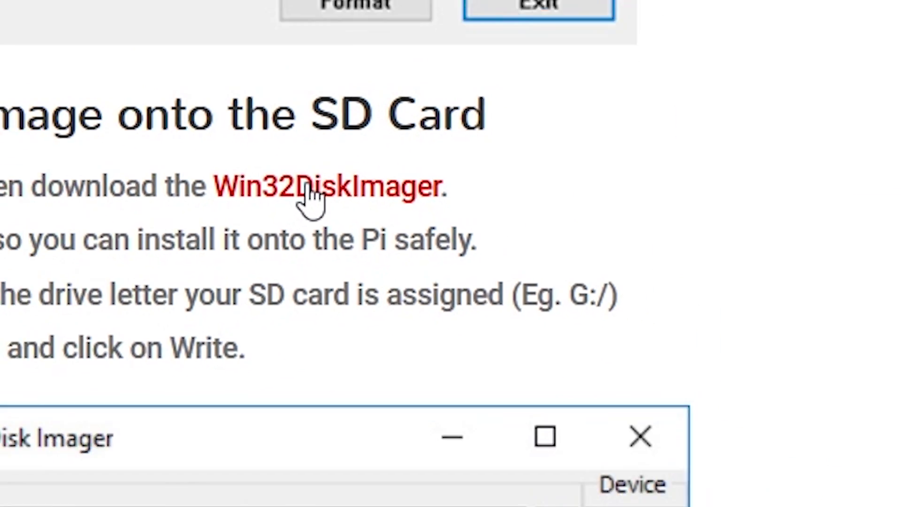
left_click(234, 143)
left_click(428, 291)
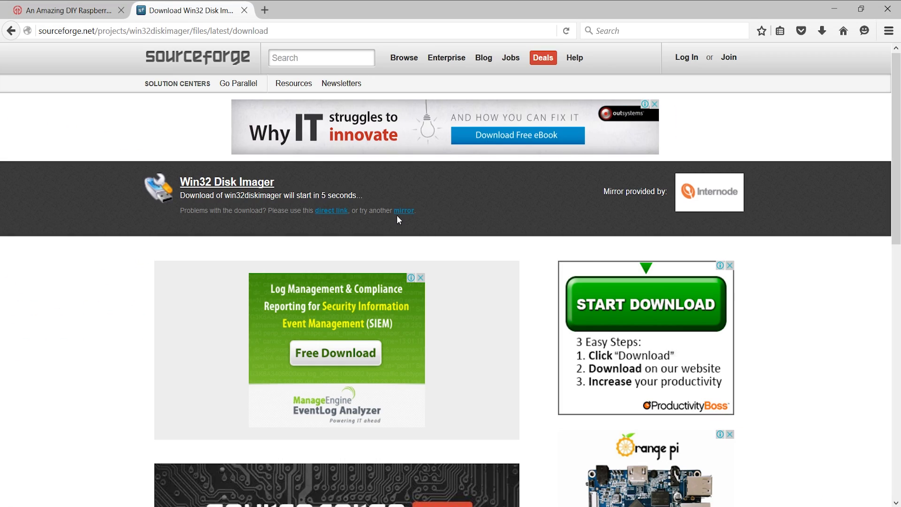
key("ctrl+w")
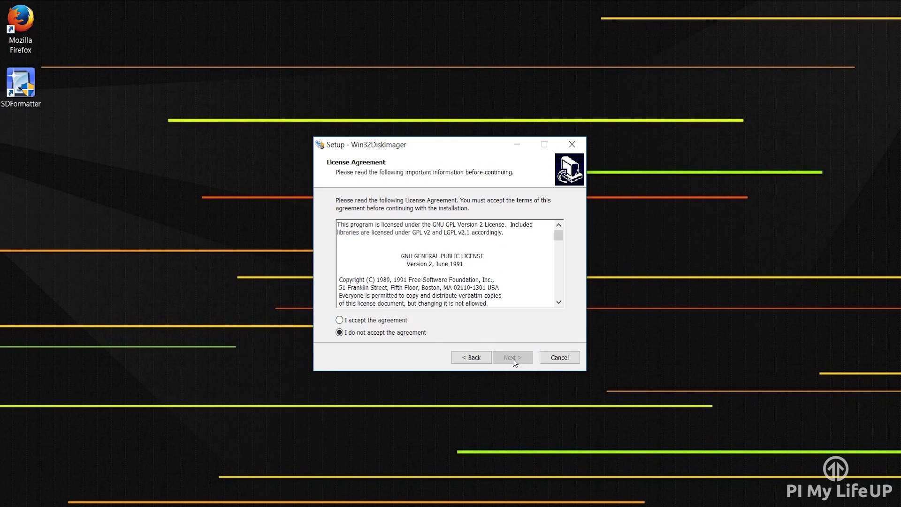
- Accept the licence agreement and install Win32DiskImager with the remaining setup options at their defaults
left_click(339, 320)
left_click(512, 356)
left_click(513, 357)
left_click(513, 357)
left_click(513, 356)
left_click(513, 359)
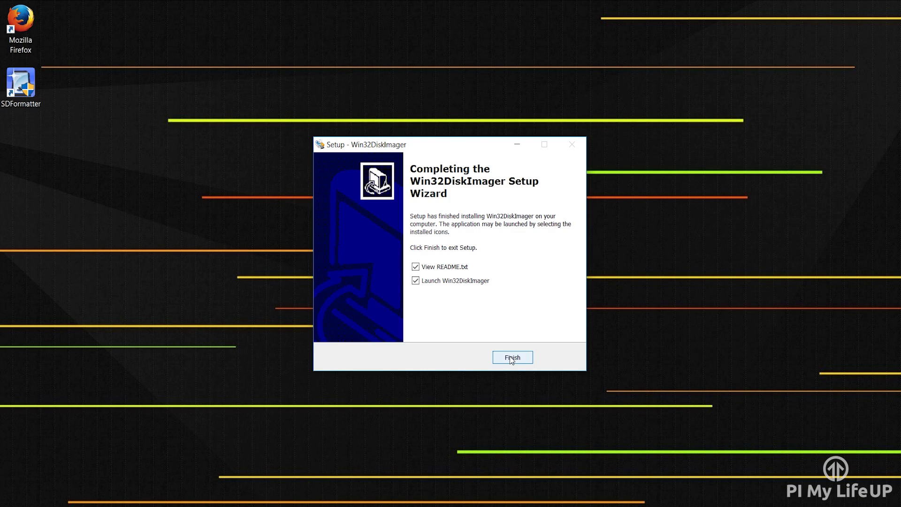
key("Return")
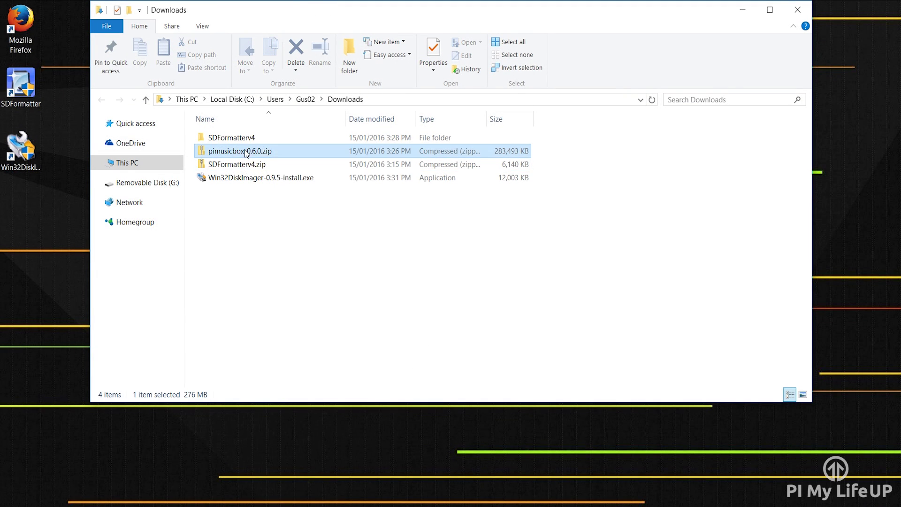
- Extract pimusicbox-0.6.0.zip into the Downloads subfolder pimusicbox-0.6.0 without showing the extracted files on completion
right_click(246, 150)
left_click(281, 190)
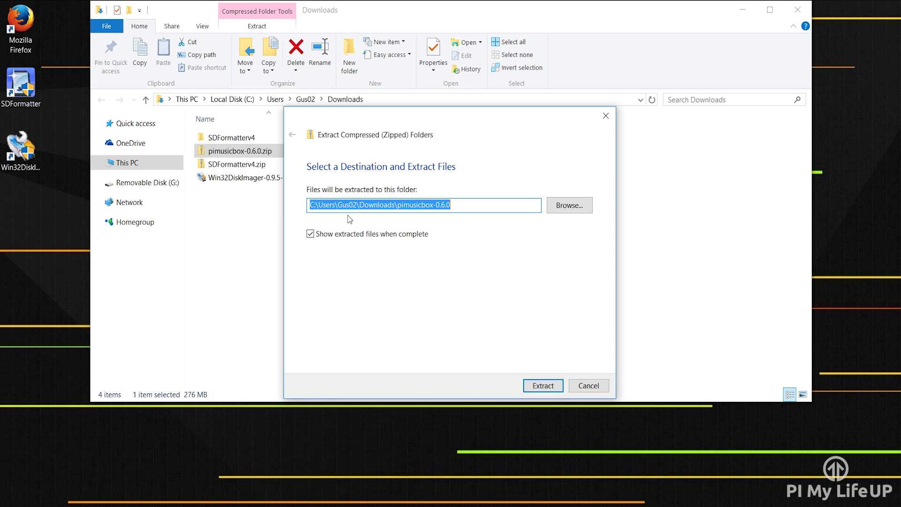
left_click(359, 234)
left_click(543, 384)
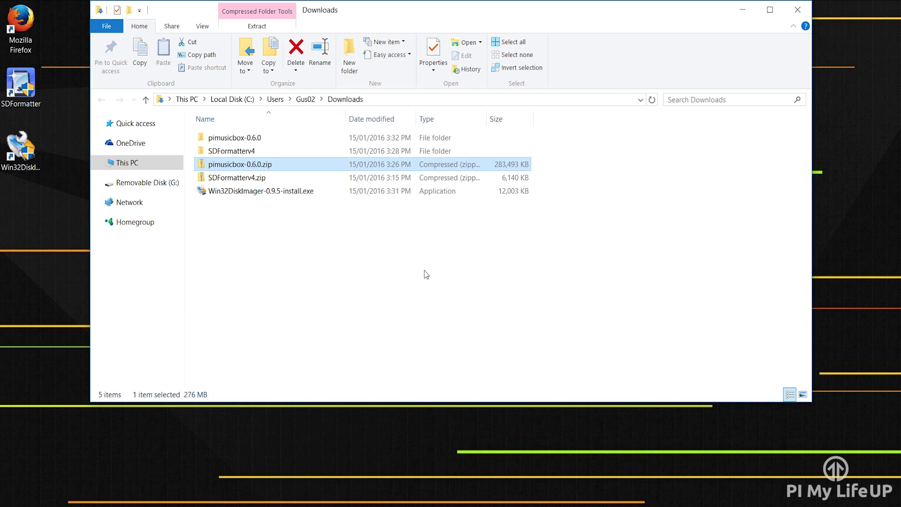
- Minimise the Downloads folder window and run Win32 Disk Imager as administrator from the desktop
left_click(742, 10)
double_click(27, 156)
right_click(26, 156)
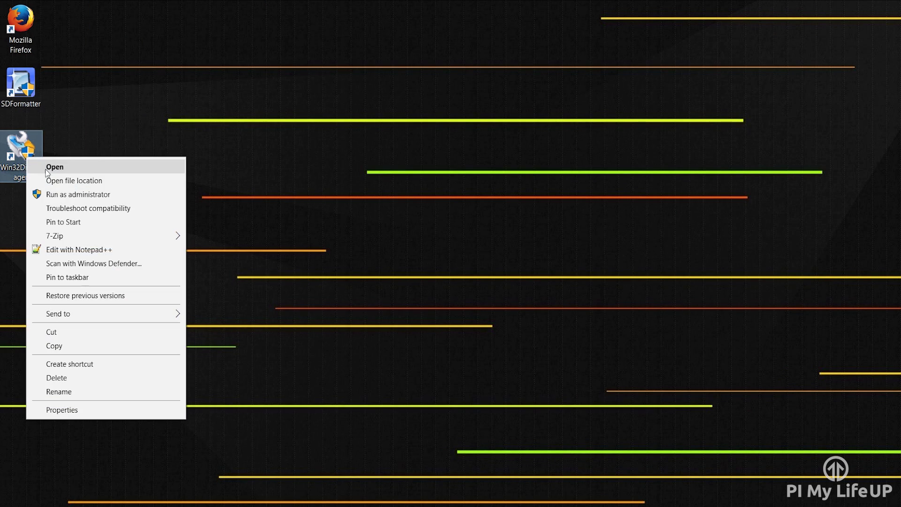
left_click(74, 193)
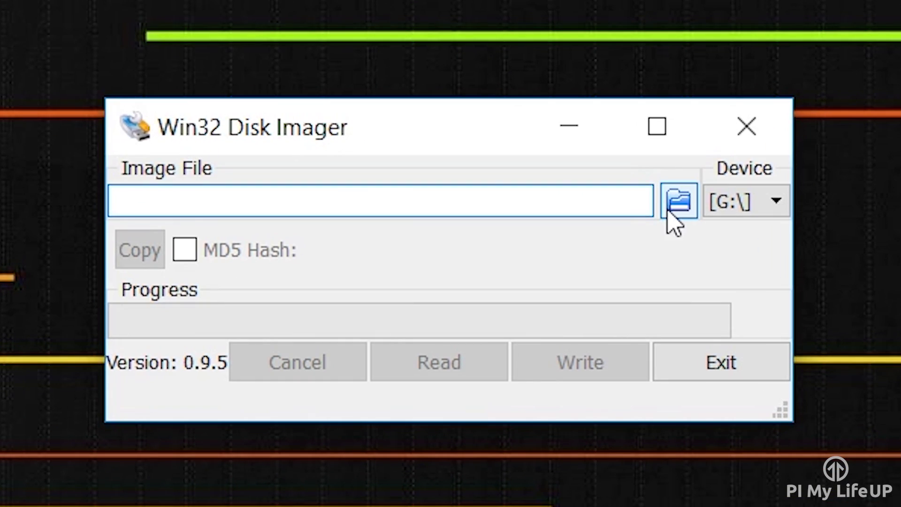
- Load musicbox0.6.img from the pimusicbox-0.6.0 folder in Downloads as the image file
left_click(668, 212)
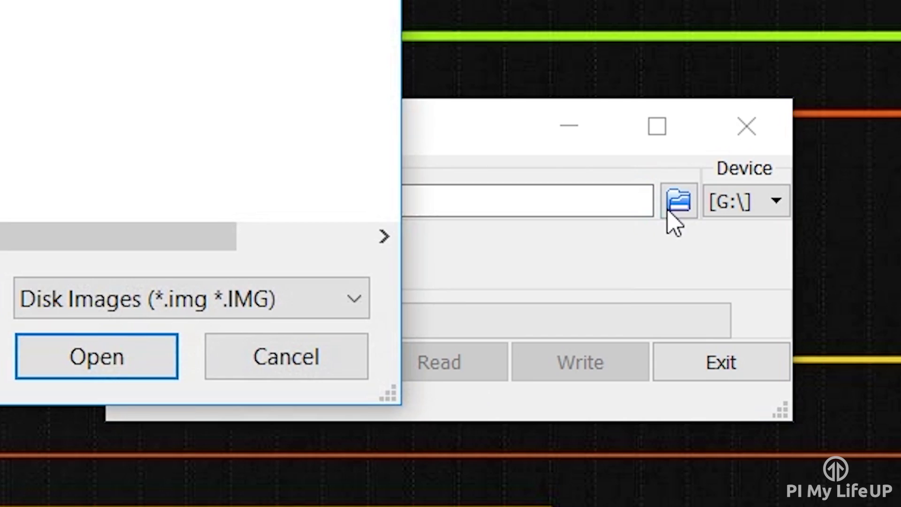
left_click(14, 123)
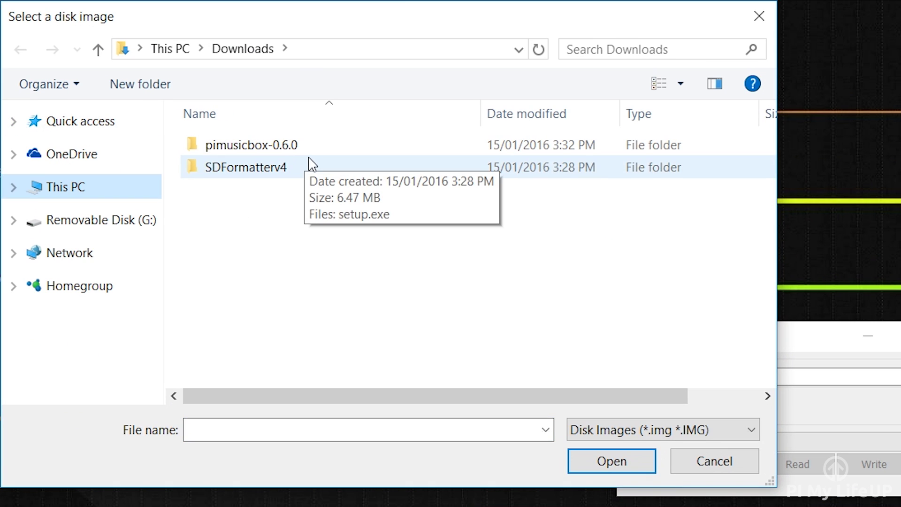
double_click(314, 146)
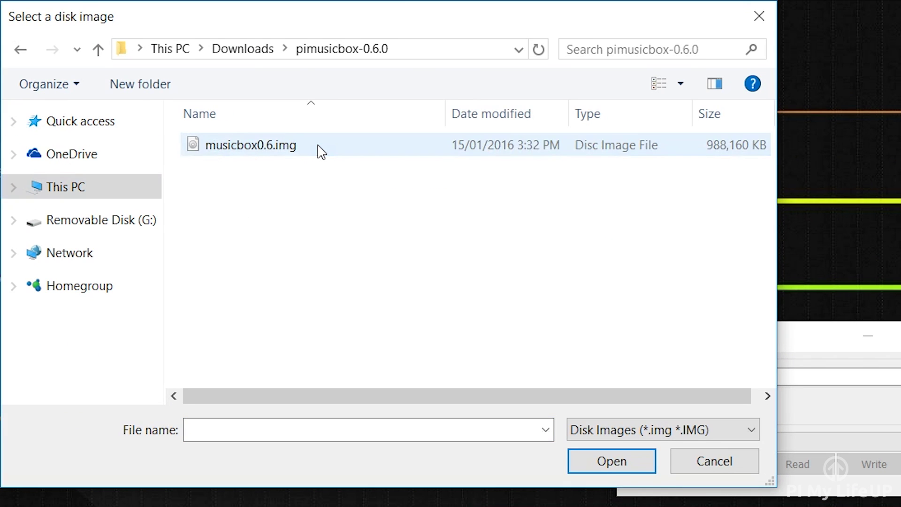
left_click(344, 151)
double_click(321, 151)
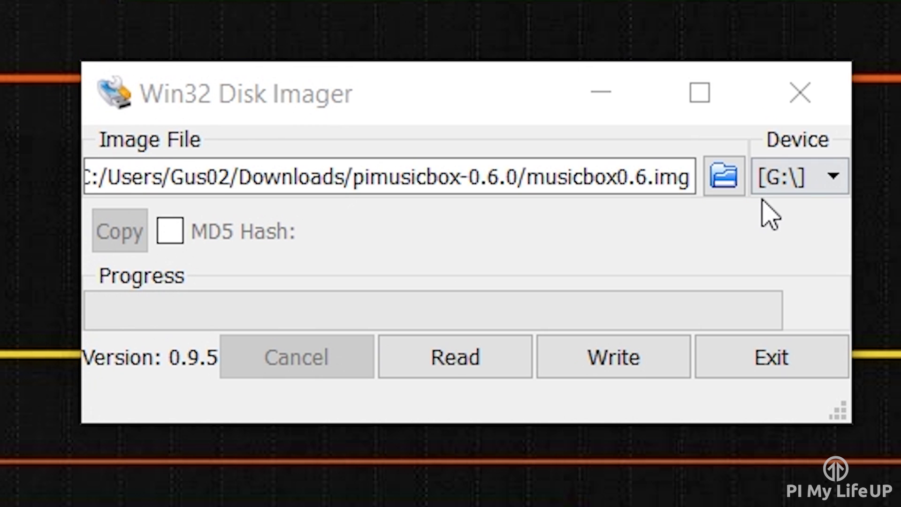
- Write the MusicBox image to the SD card in drive G:, agreeing to overwrite the device
left_click(609, 371)
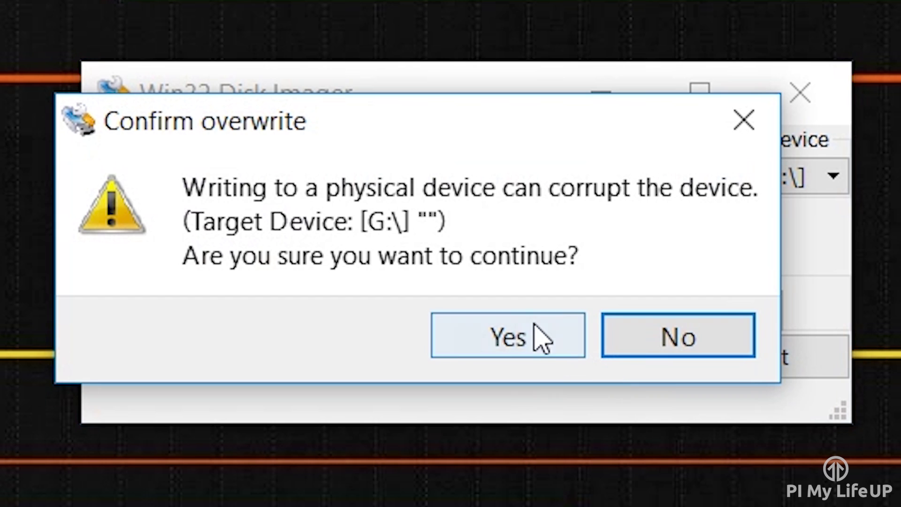
left_click(539, 338)
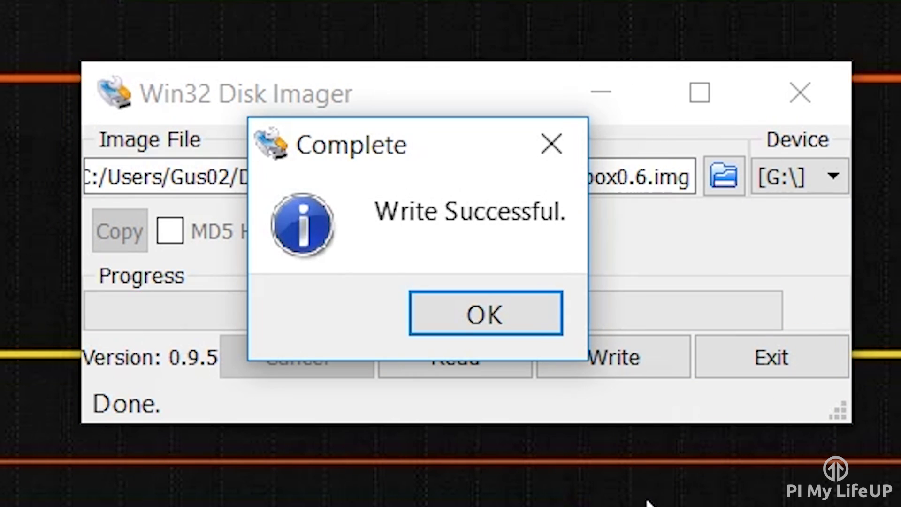
left_click(458, 328)
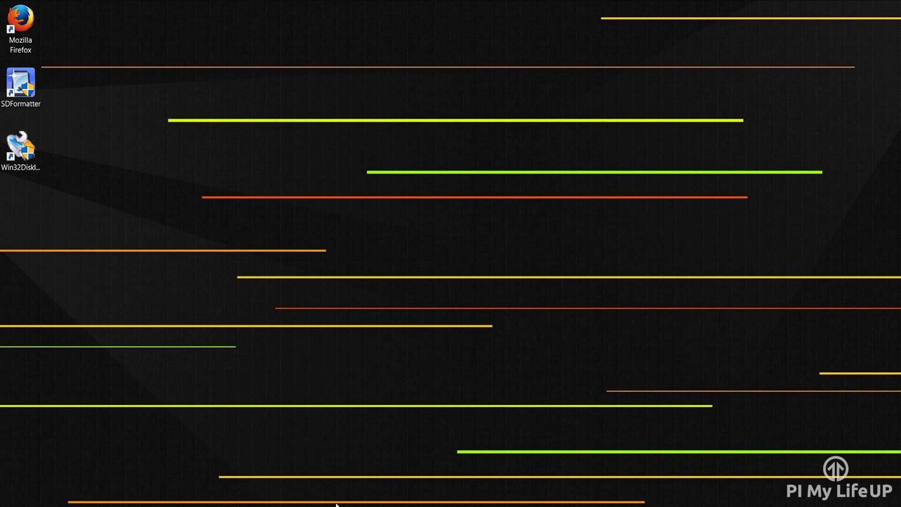
- Open settings.ini from the config folder of Removable Disk (G:) in Notepad++
mouse_move(331, 503)
left_click(340, 477)
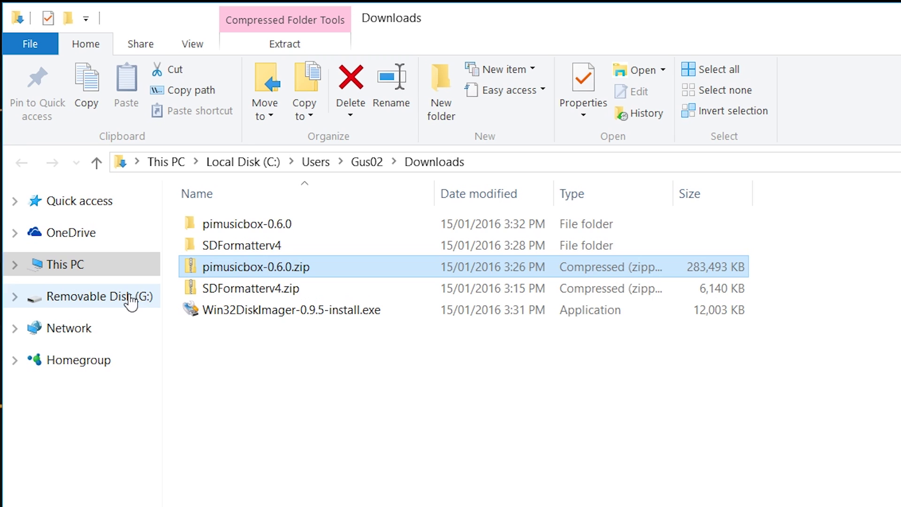
left_click(131, 302)
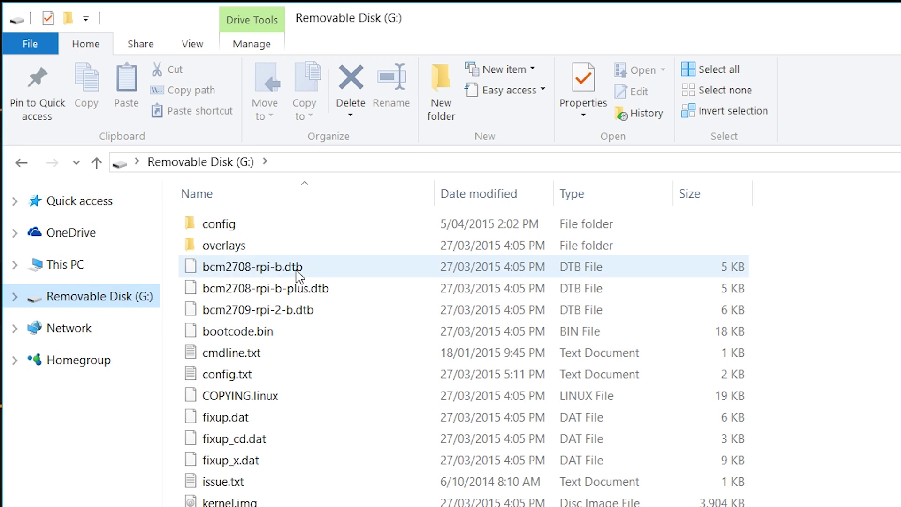
double_click(306, 226)
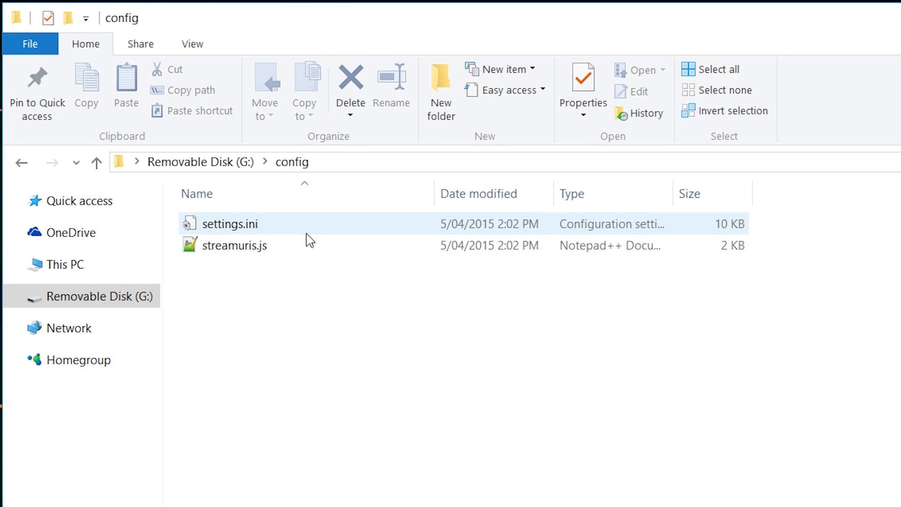
right_click(320, 227)
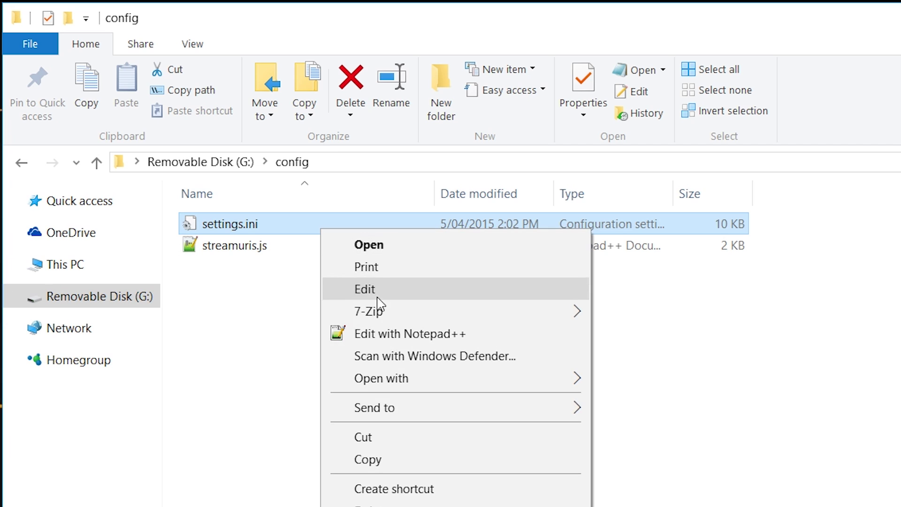
left_click(404, 334)
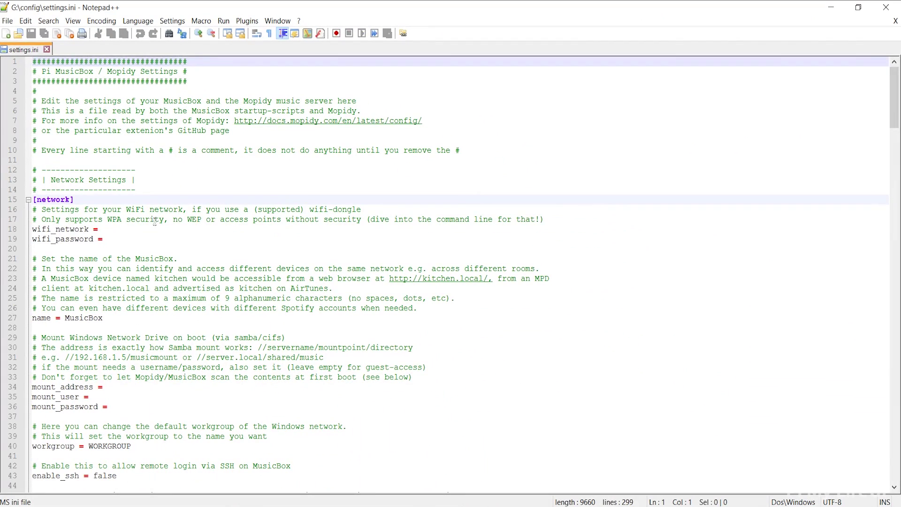
- Set wifi_network to example_WiFi_Name and fill in the wifi_password value in the network settings
left_click(106, 372)
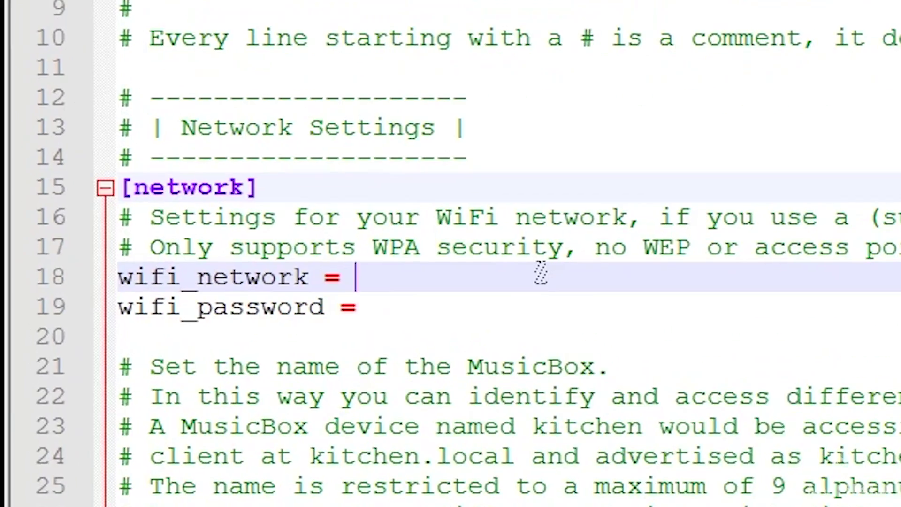
type("example_WiFi_Name")
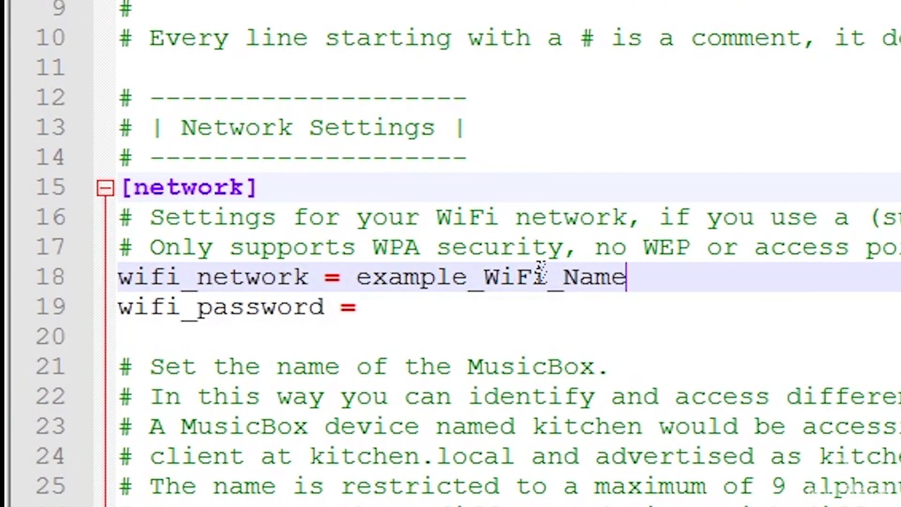
key("Down")
type("example_WiFi_Password")
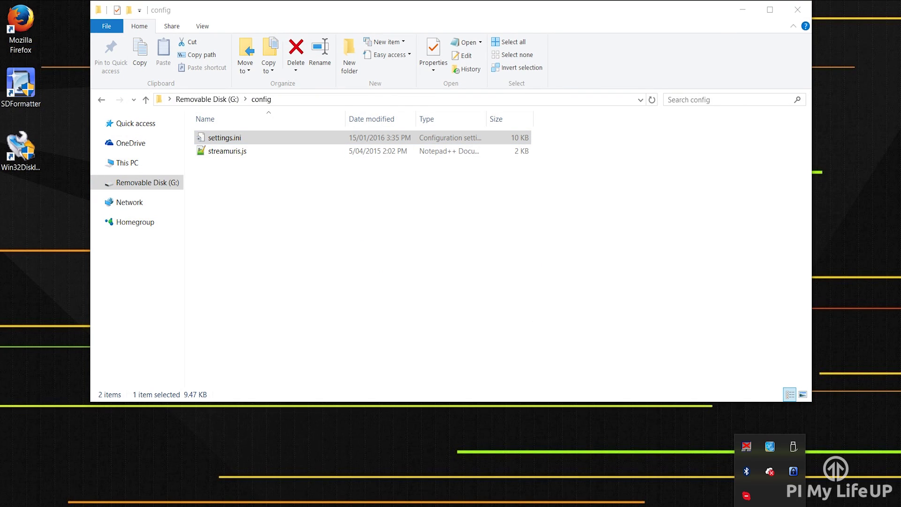
- Safely eject the SD card from the computer
left_click(793, 446)
left_click(818, 474)
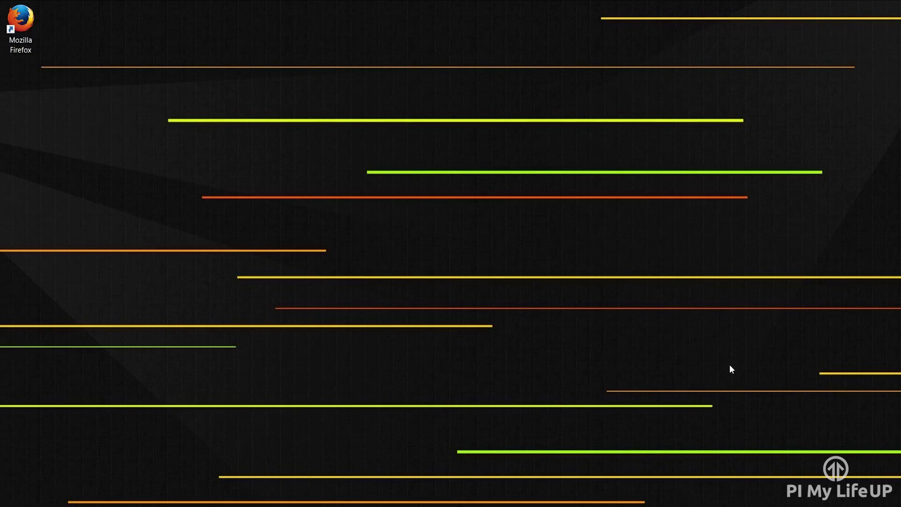
- Switch to Firefox and load the MusicBox web interface at 192.168.1.108
left_click(36, 19)
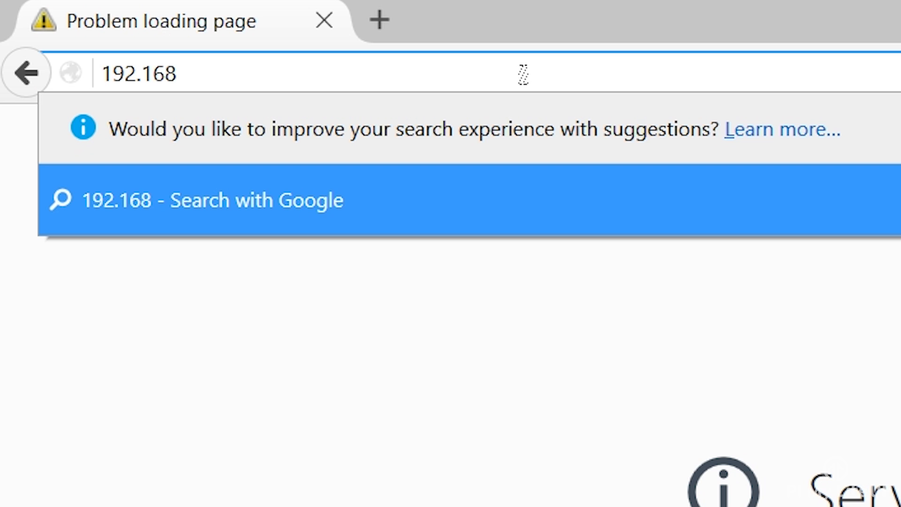
type(".107")
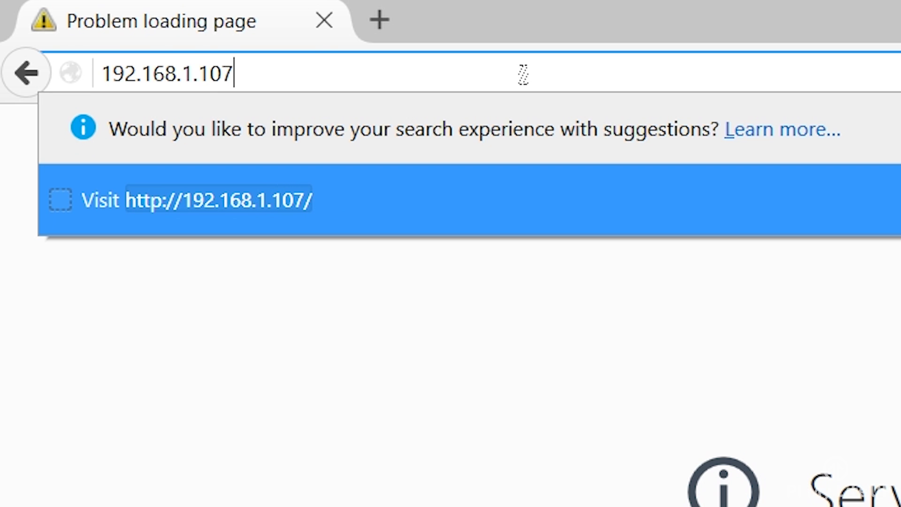
key("BackSpace")
type("8")
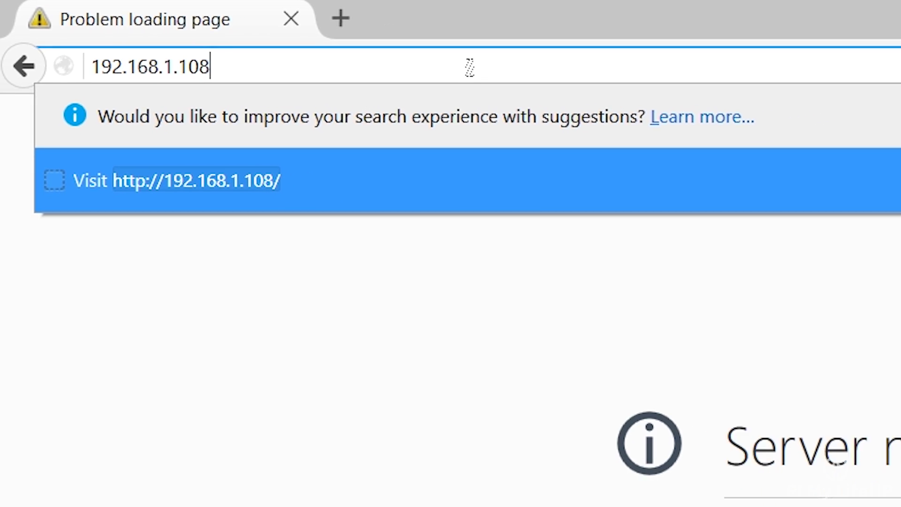
key("Return")
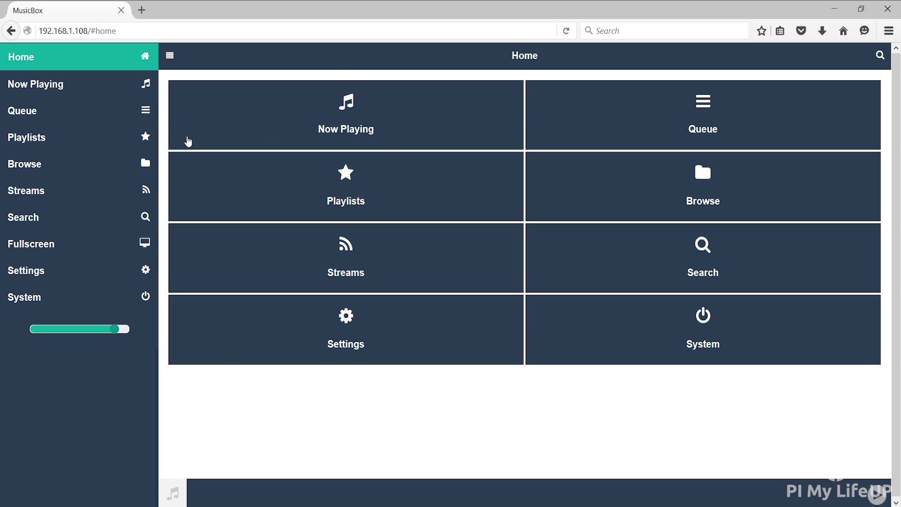
- View the Now Playing, Queue and System pages of the MusicBox interface
left_click(134, 141)
left_click(70, 84)
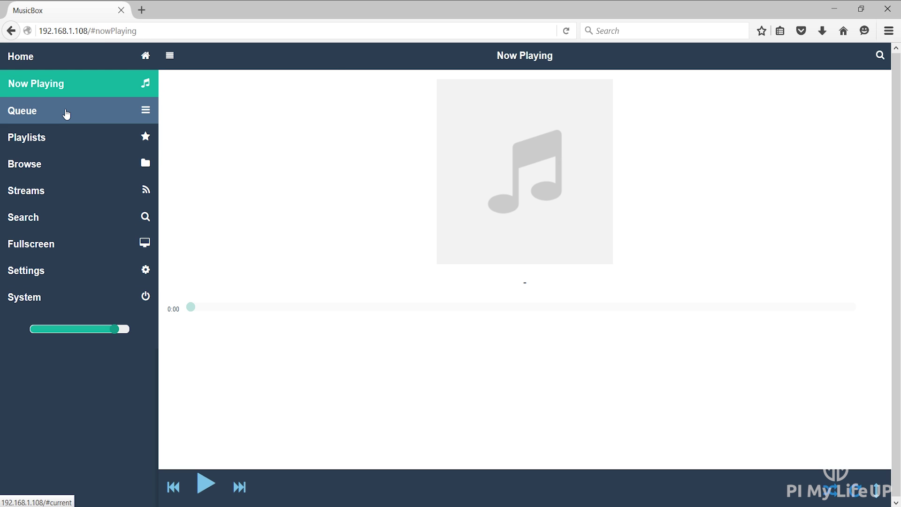
left_click(66, 113)
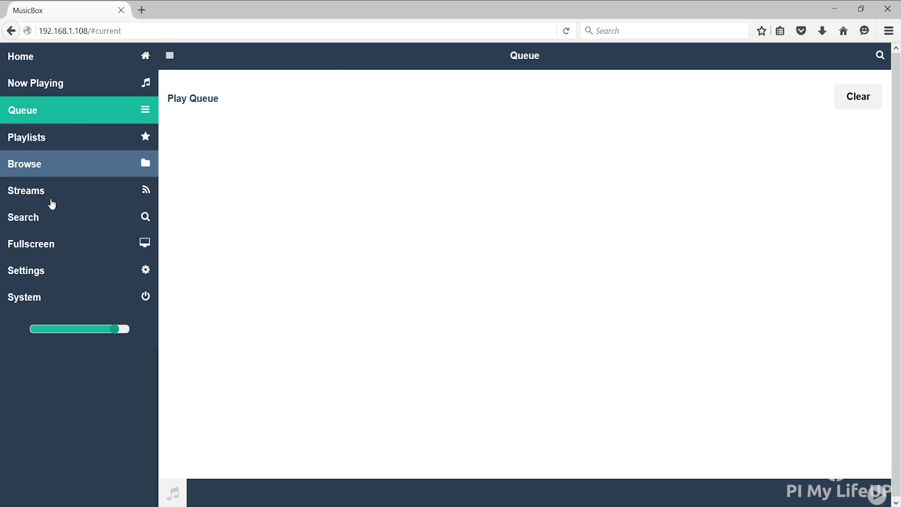
left_click(72, 296)
left_click(11, 30)
- Open the MusicBox settings and review the Wi-Fi, workgroup and SSH options in the Network section
left_click(109, 276)
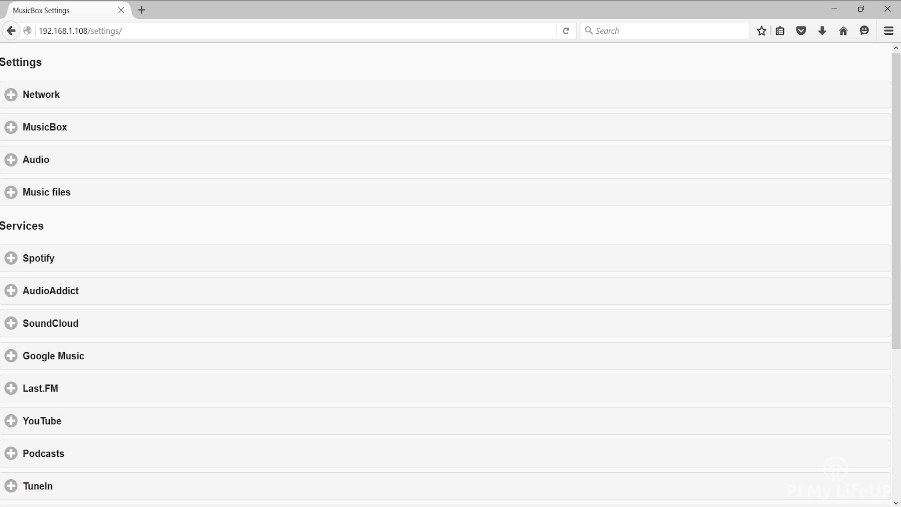
left_click(88, 99)
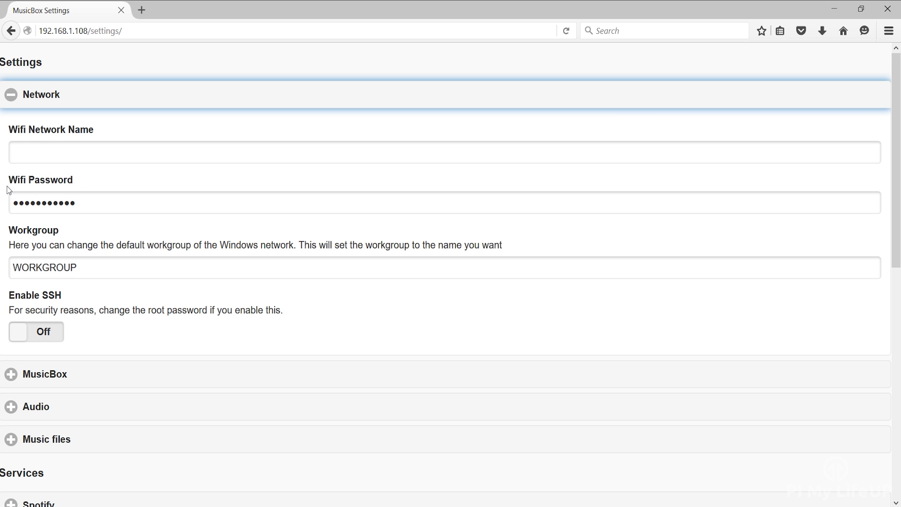
left_click_drag(161, 196, 6, 202)
left_click(25, 228)
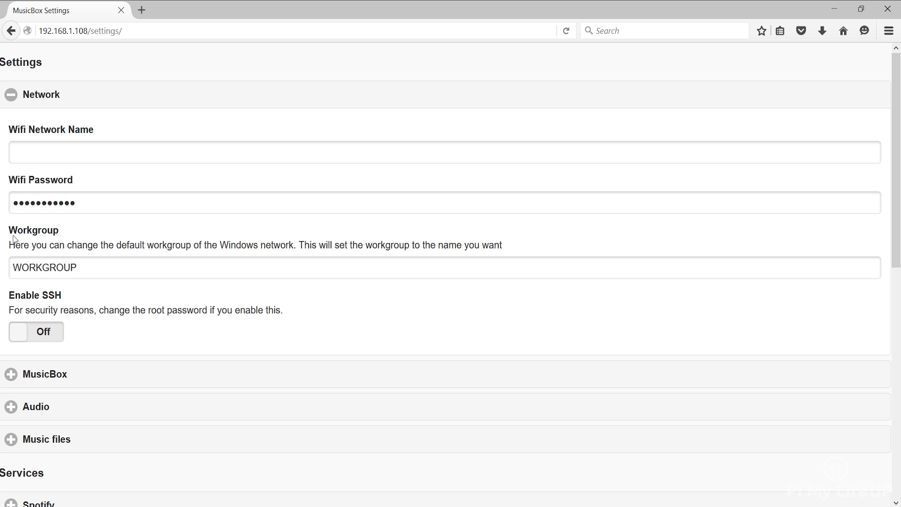
left_click_drag(105, 273, 1, 271)
left_click(62, 294)
left_click_drag(315, 310, 1, 288)
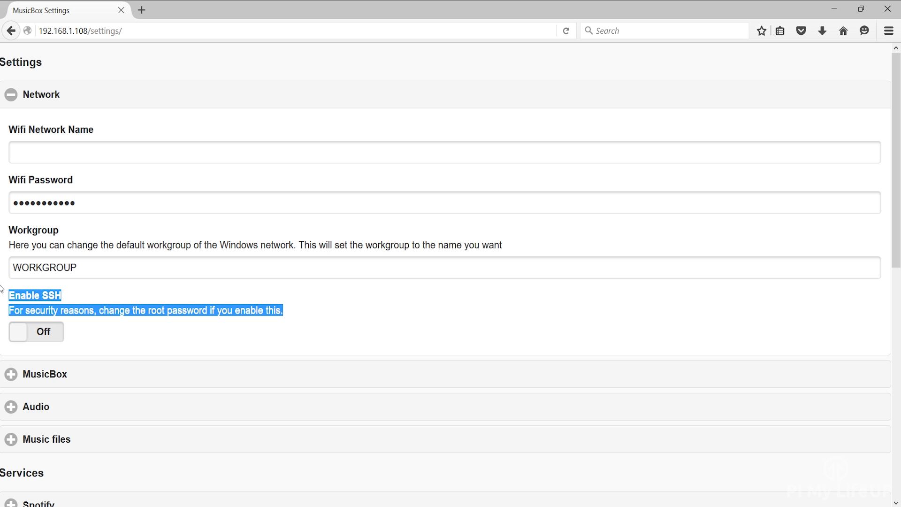
left_click(80, 294)
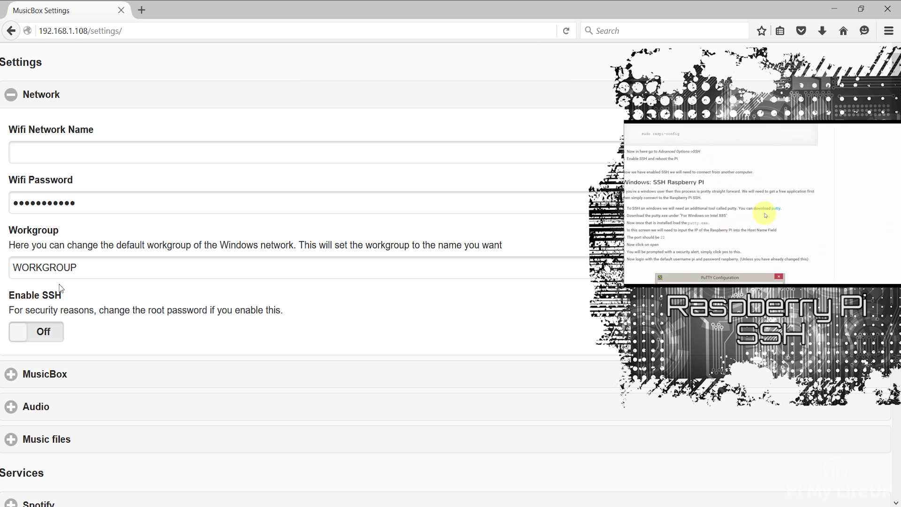
left_click(13, 96)
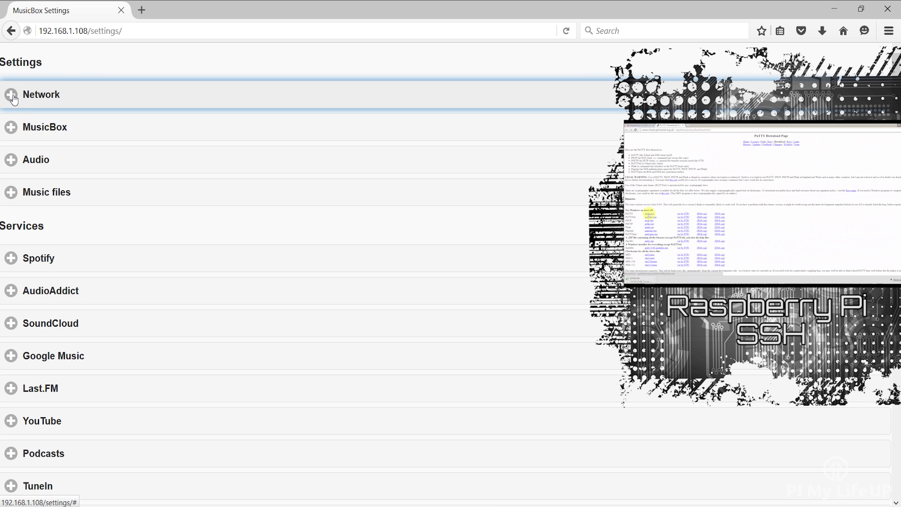
- Expand the MusicBox section and review the Device name and Autoplay Url options with their descriptions
left_click(10, 132)
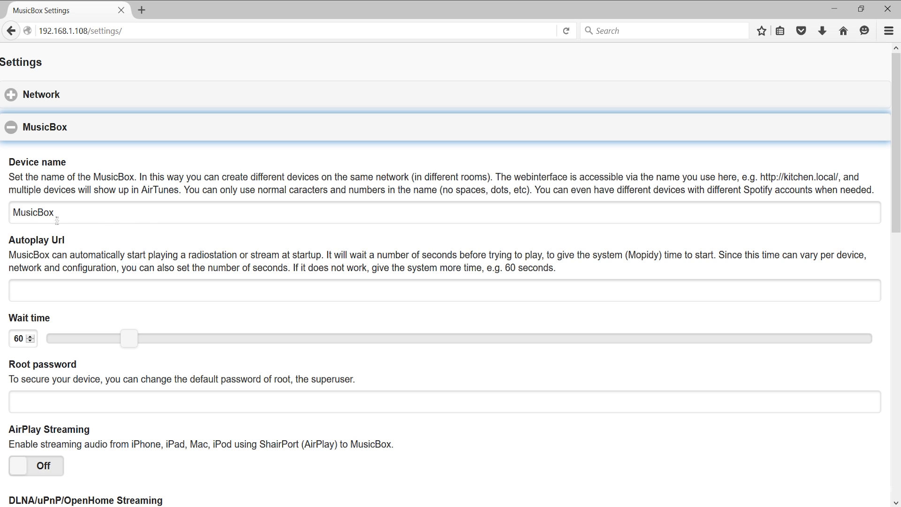
left_click_drag(93, 223, 7, 210)
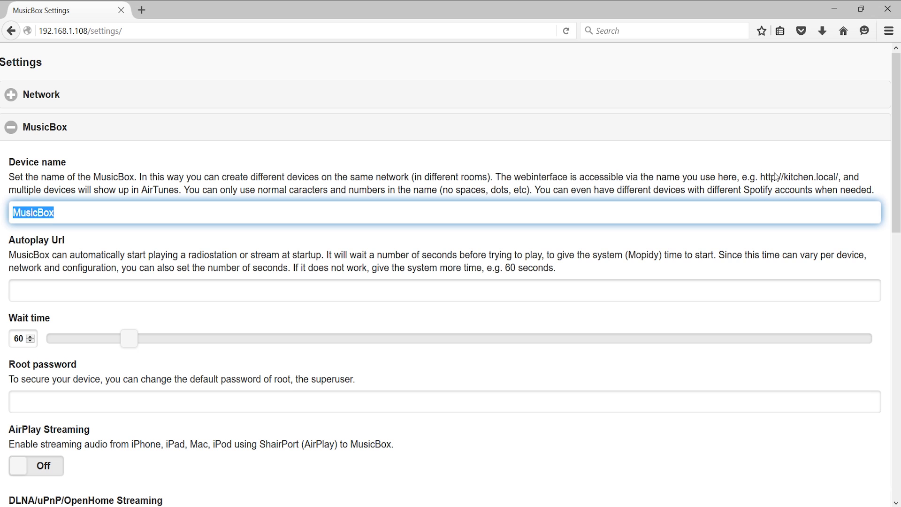
left_click(82, 212)
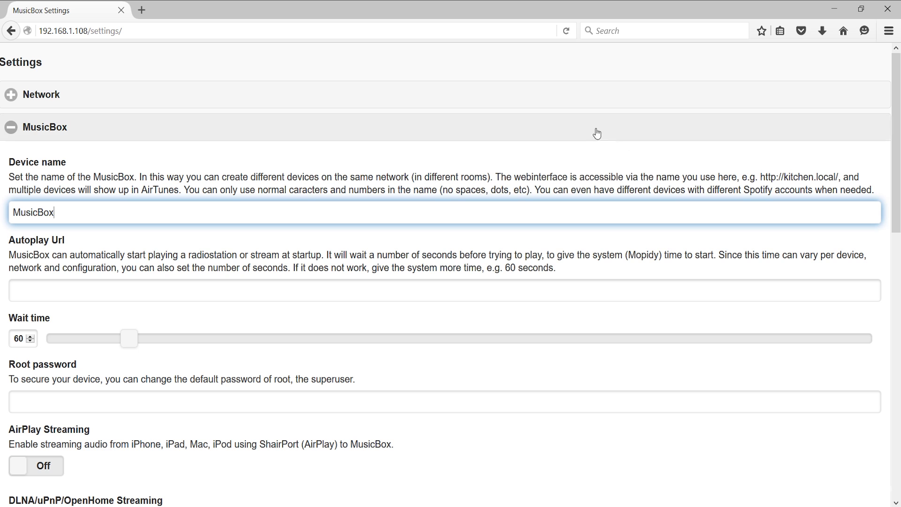
double_click(838, 177)
left_click_drag(823, 179, 488, 182)
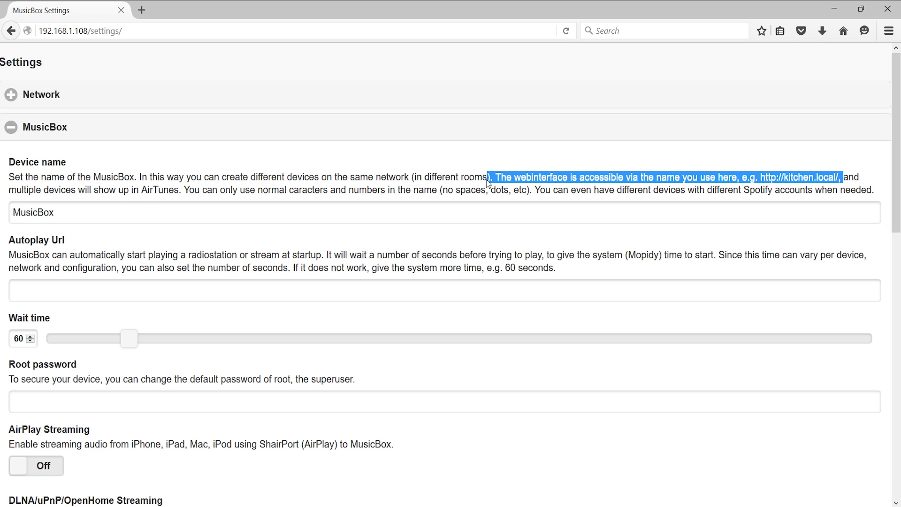
left_click(507, 215)
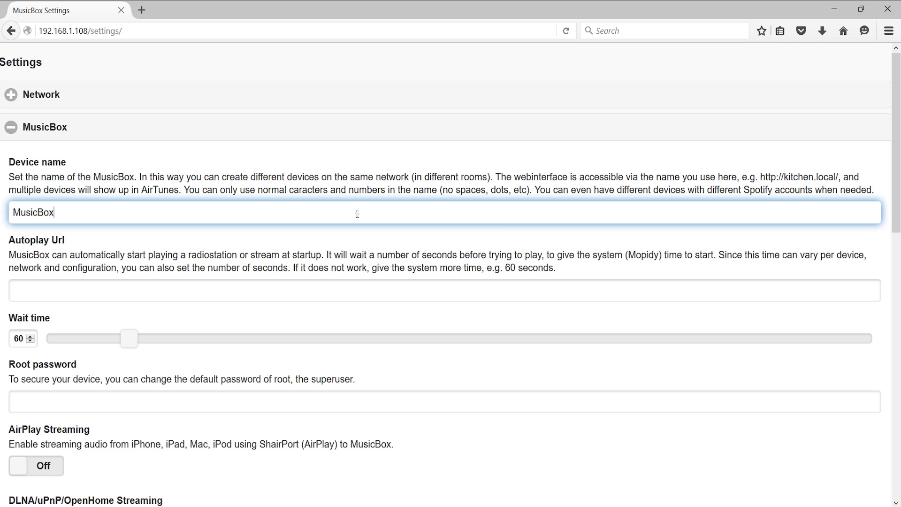
left_click(53, 290)
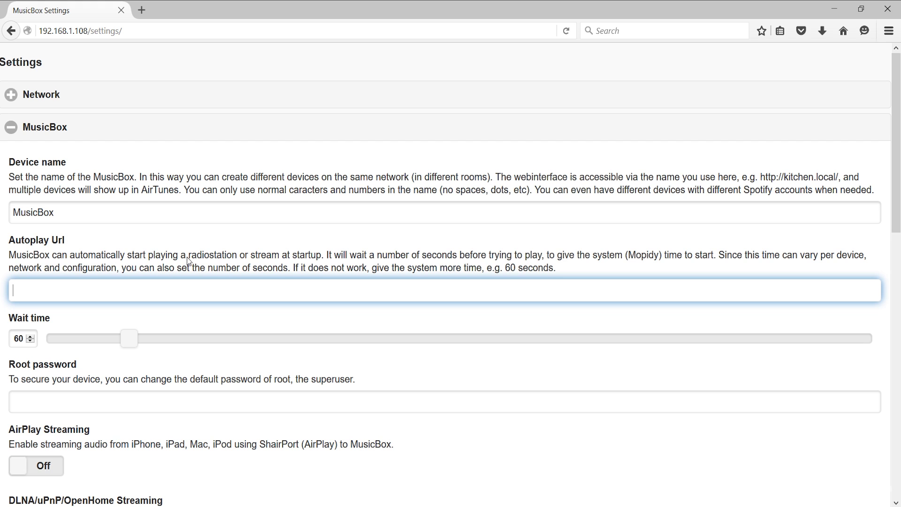
left_click_drag(190, 255, 284, 260)
left_click(275, 281)
- Set the autoplay wait time to 135 seconds and enter a new root password
left_click_drag(122, 343, 215, 346)
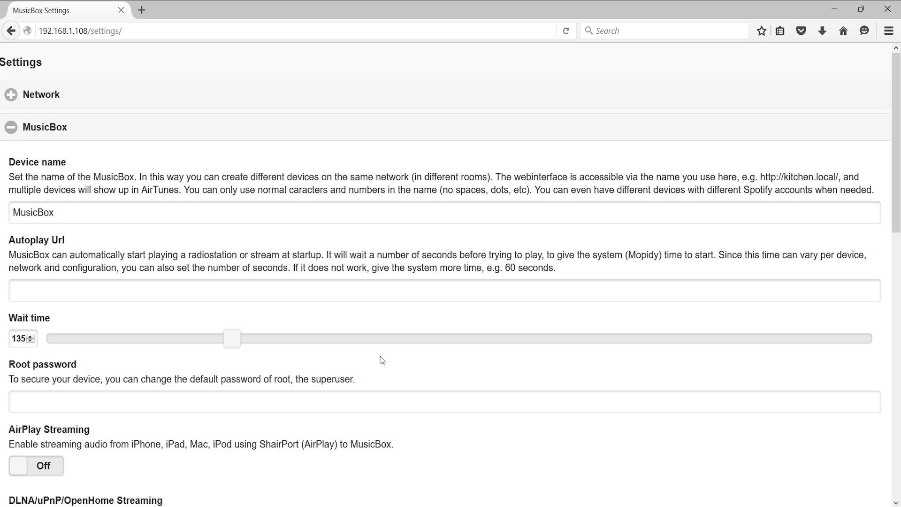
scroll(381, 359, "down", 5)
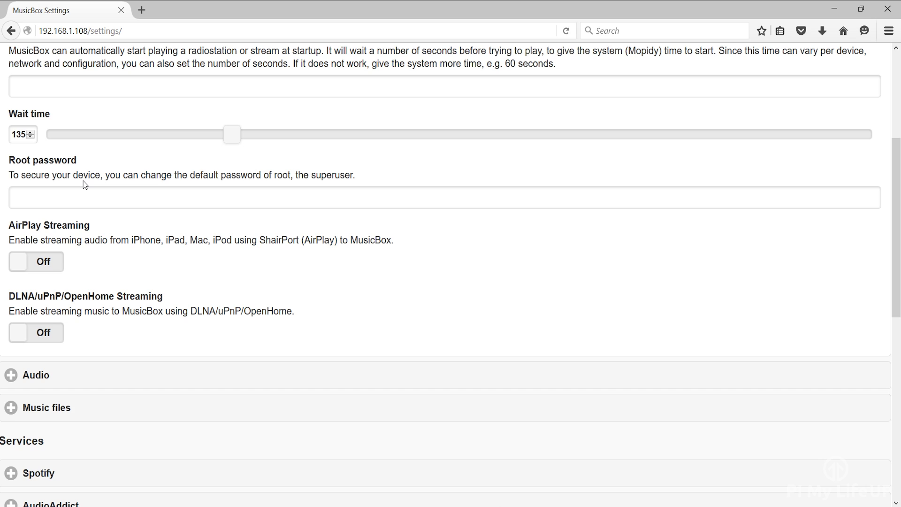
left_click(83, 205)
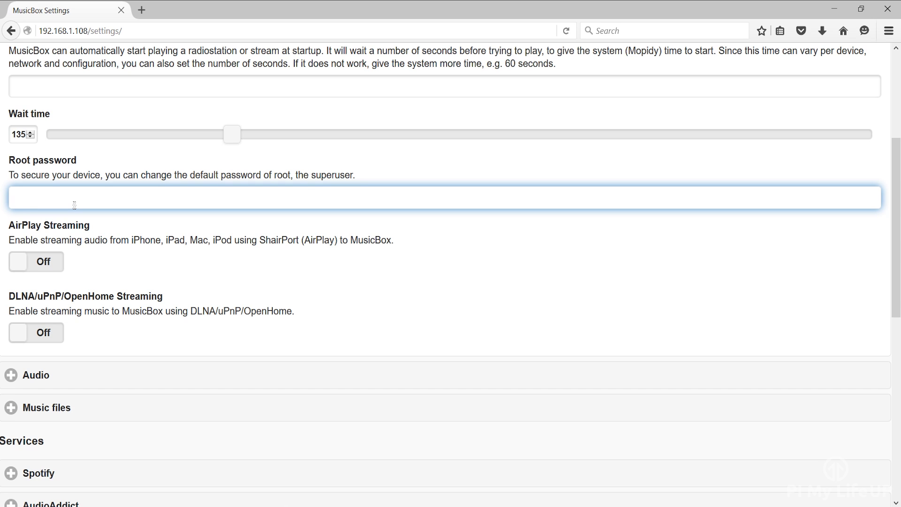
type("•••")
- Switch AirPlay Streaming on and back off, and do the same for DLNA/uPnP/OpenHome Streaming
left_click(45, 265)
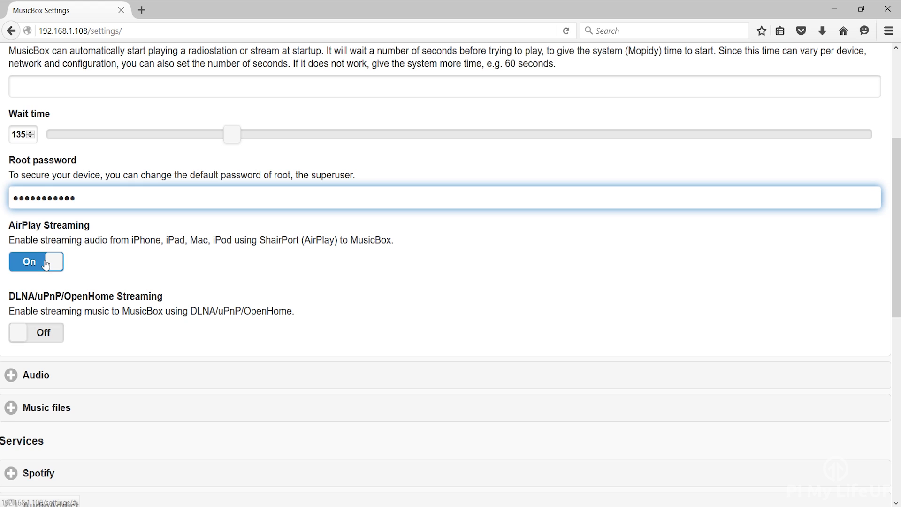
left_click(46, 266)
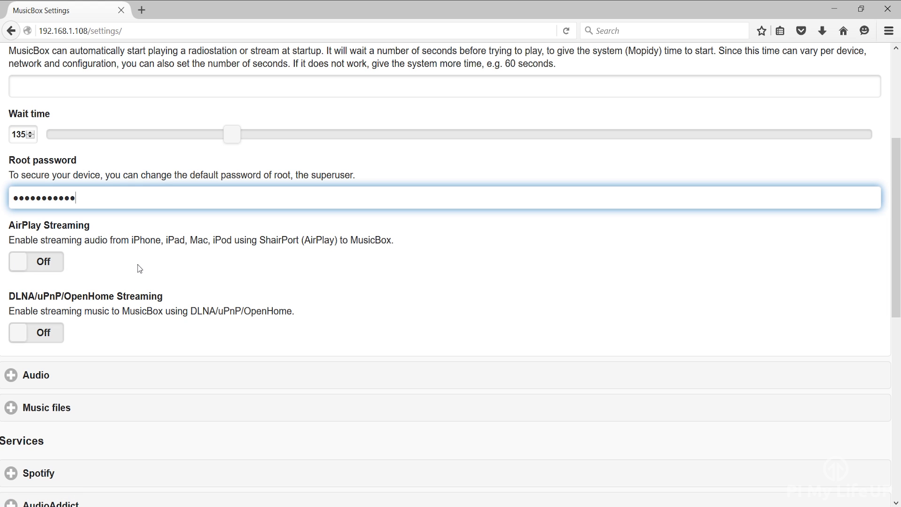
left_click(44, 336)
left_click(44, 336)
- Collapse the MusicBox section and expand the Audio settings
scroll(93, 290, "up", 4)
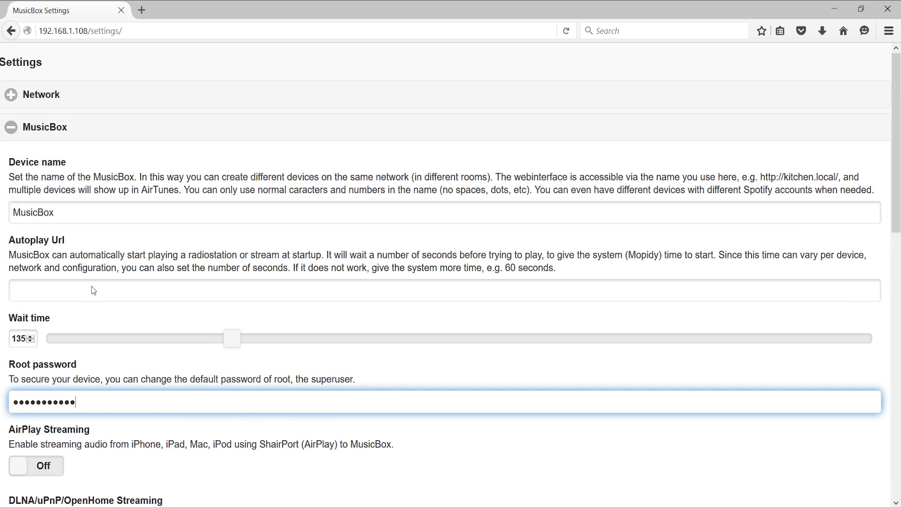
left_click(13, 127)
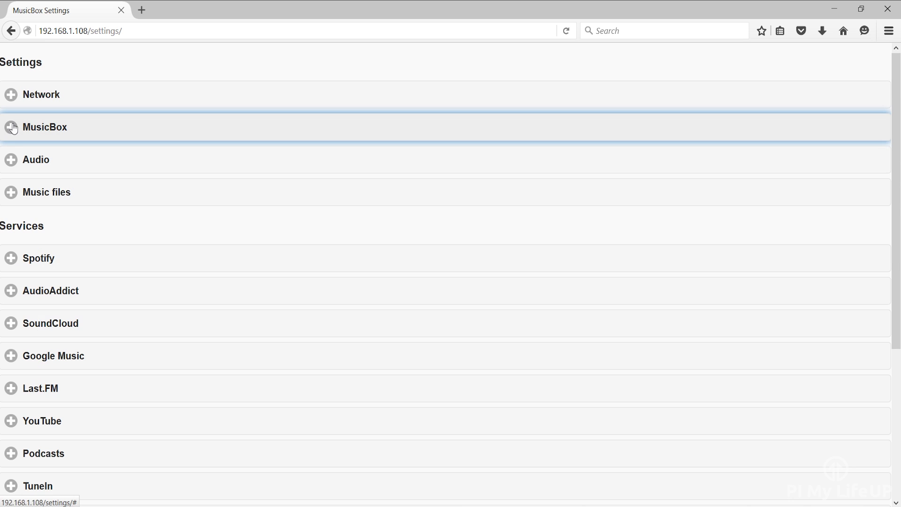
left_click(28, 165)
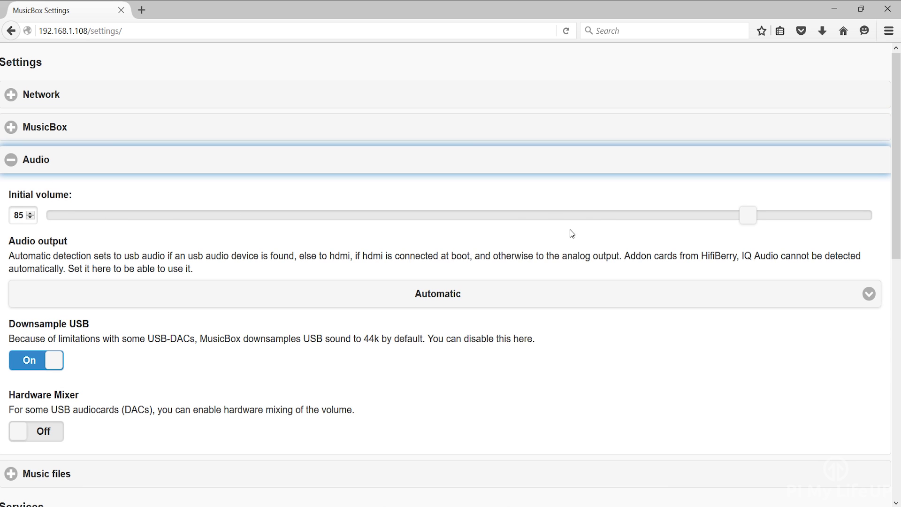
- Set the initial volume to 100 and check the audio output options, keeping Automatic
left_click(749, 221)
left_click_drag(750, 221, 804, 218)
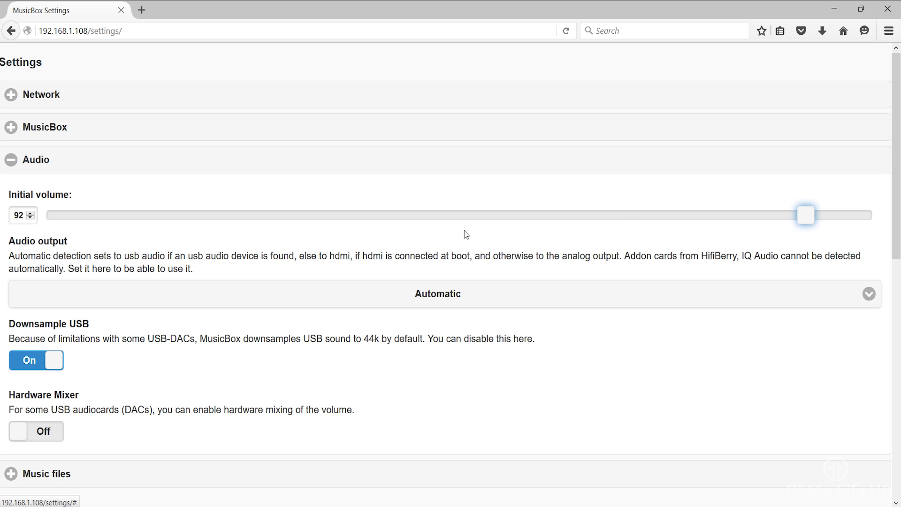
left_click_drag(806, 216, 871, 215)
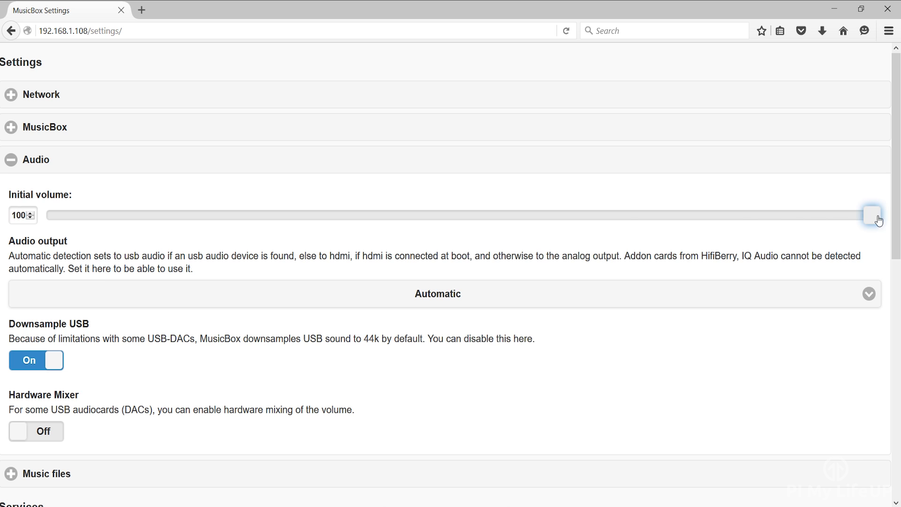
left_click(315, 294)
left_click(285, 295)
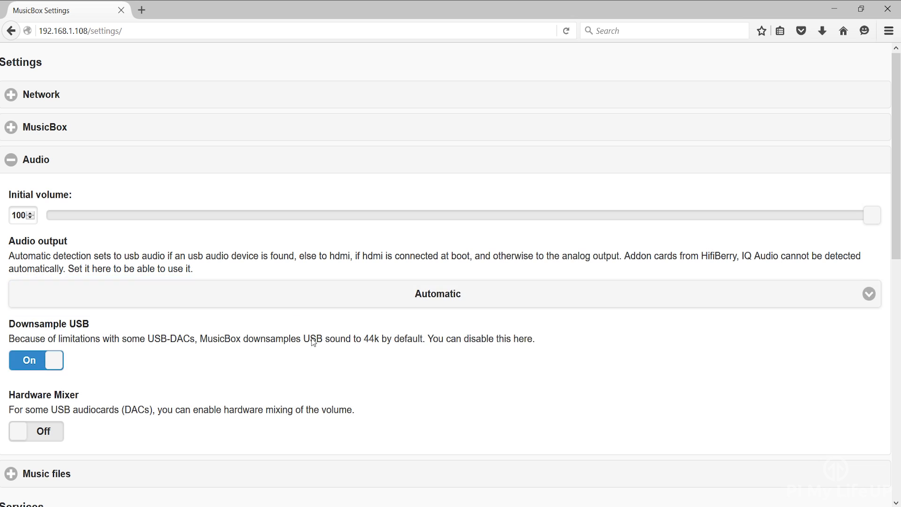
- Switch off Downsample USB and collapse the Audio settings
scroll(33, 187, "down", 3)
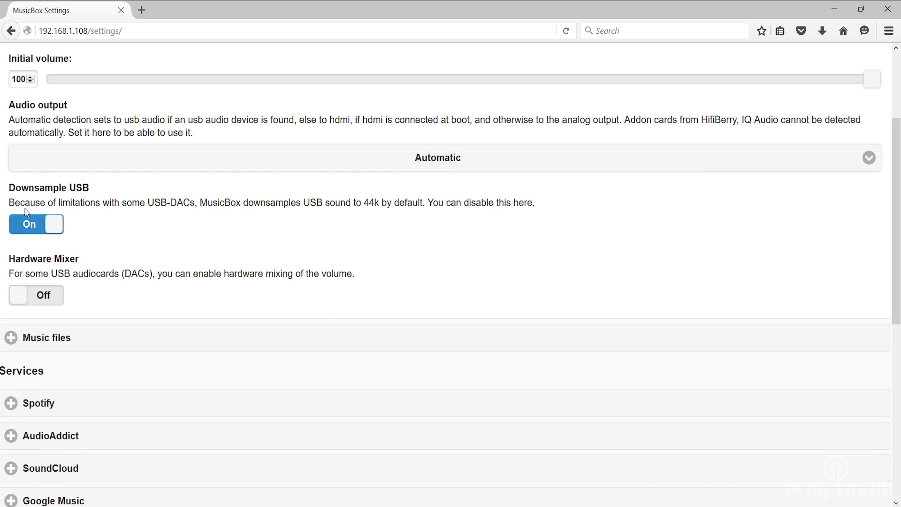
left_click(41, 225)
left_click(41, 225)
left_click(61, 219)
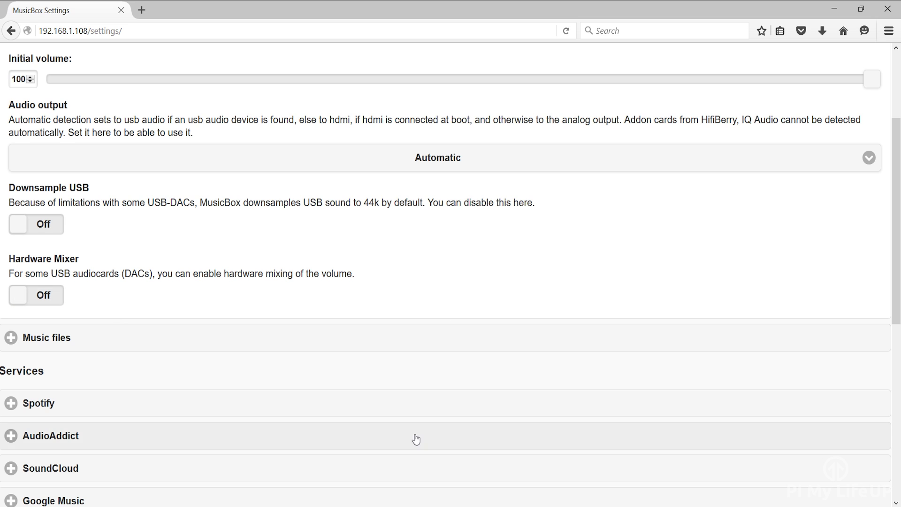
scroll(210, 171, "up", 3)
left_click(183, 169)
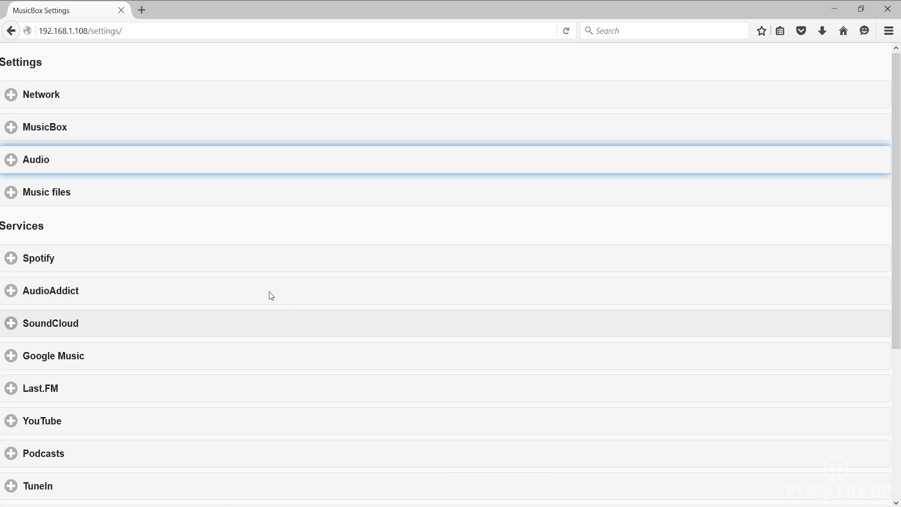
- Expand the Music files section and review the Scan Music Files and Network Drive options
left_click(96, 198)
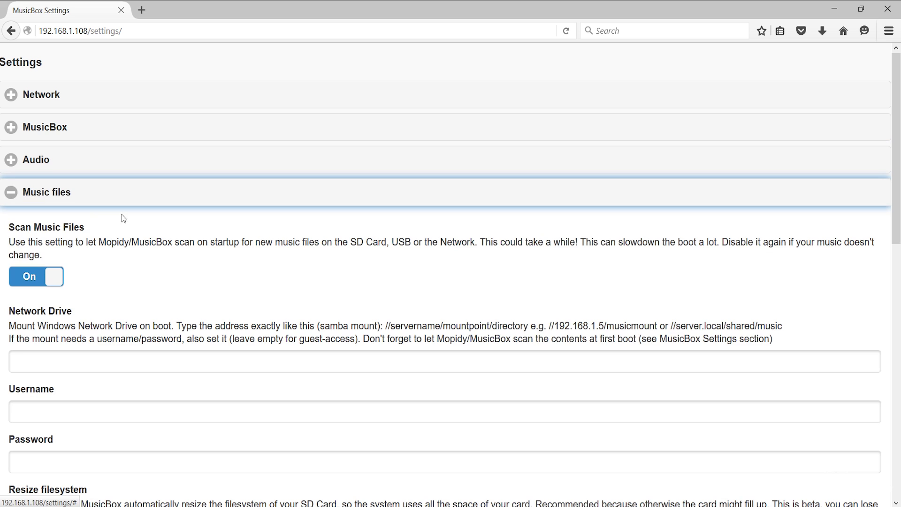
scroll(255, 255, "down", 4)
scroll(257, 255, "up", 2)
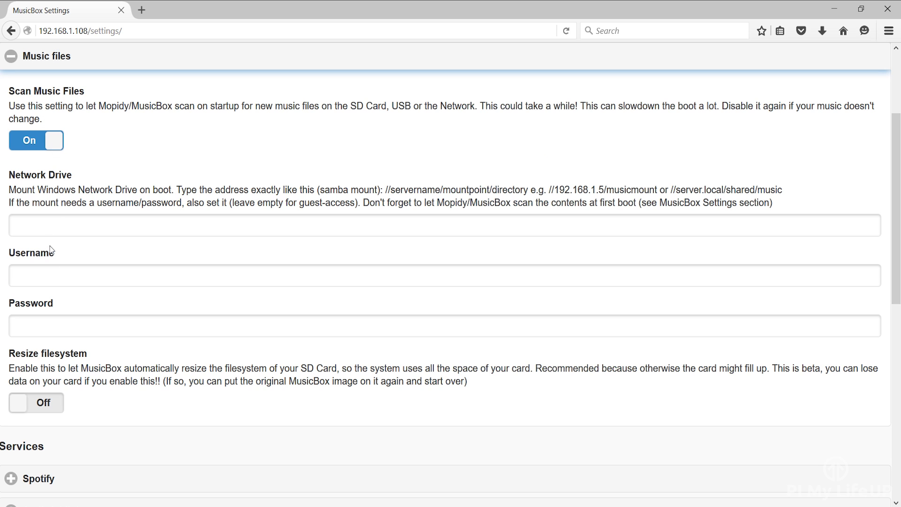
left_click(61, 230)
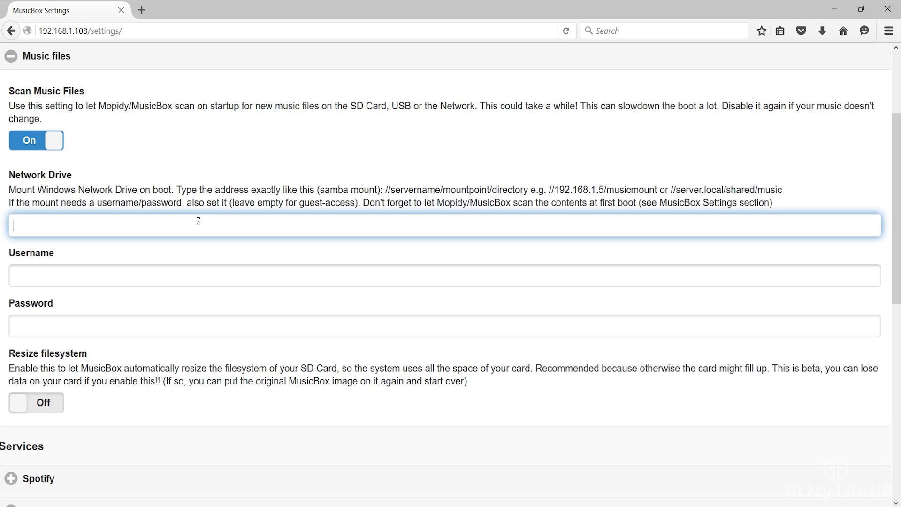
scroll(228, 207, "up", 3)
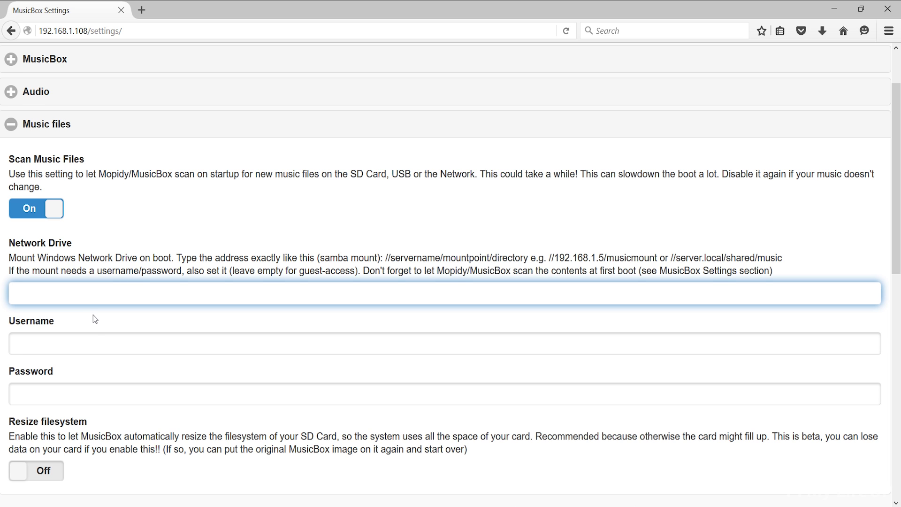
scroll(95, 319, "down", 3)
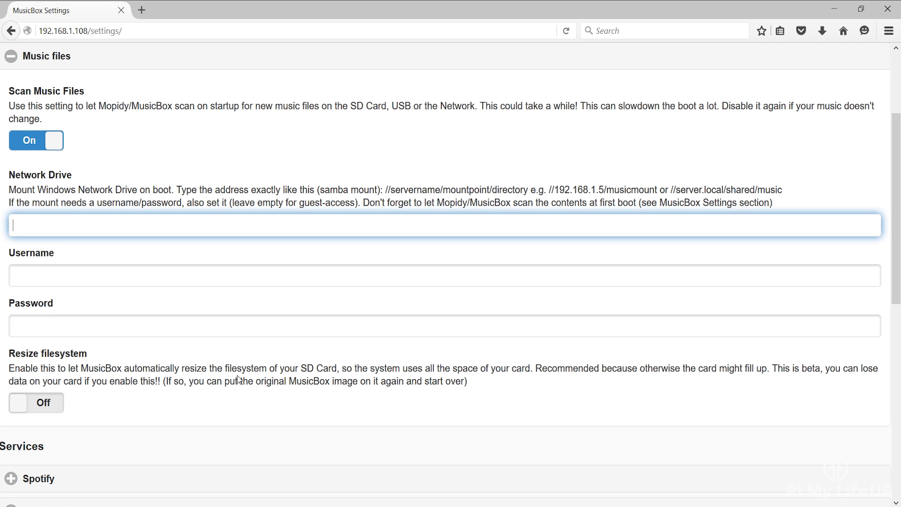
- Review the Resize filesystem option and its description, then collapse the Music files section
scroll(381, 350, "down", 3)
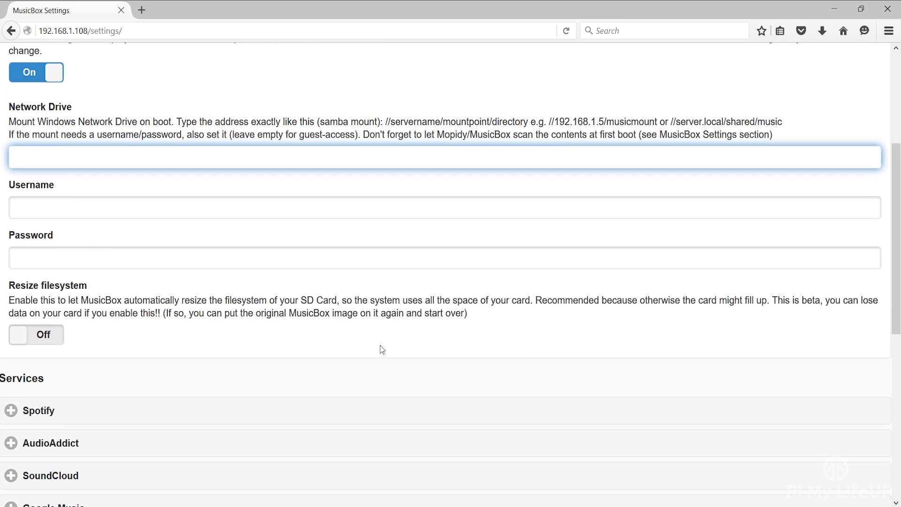
triple_click(58, 287)
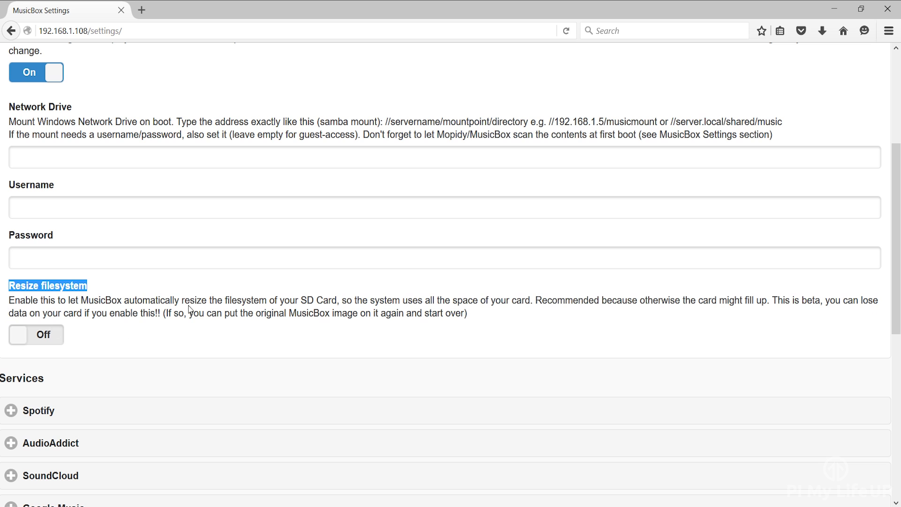
triple_click(68, 313)
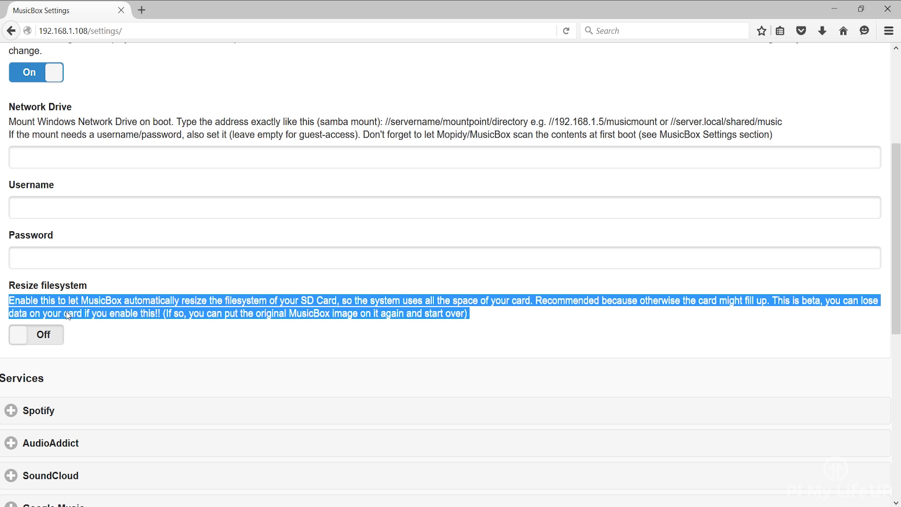
left_click(68, 315)
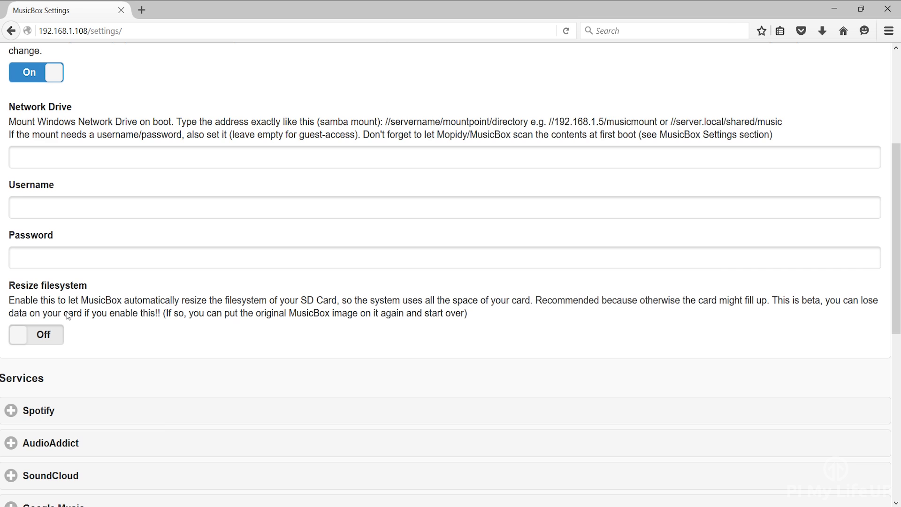
scroll(83, 313, "up", 3)
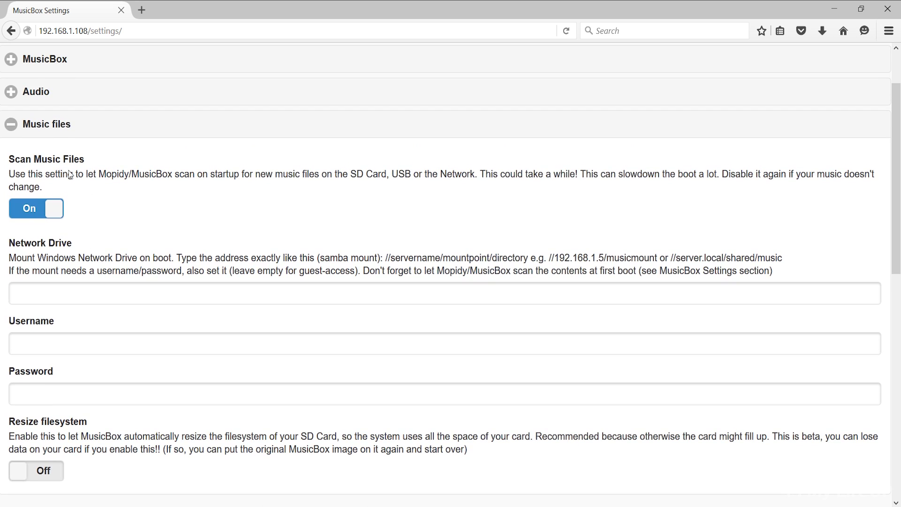
left_click(13, 124)
scroll(160, 216, "down", 1)
scroll(159, 216, "down", 1)
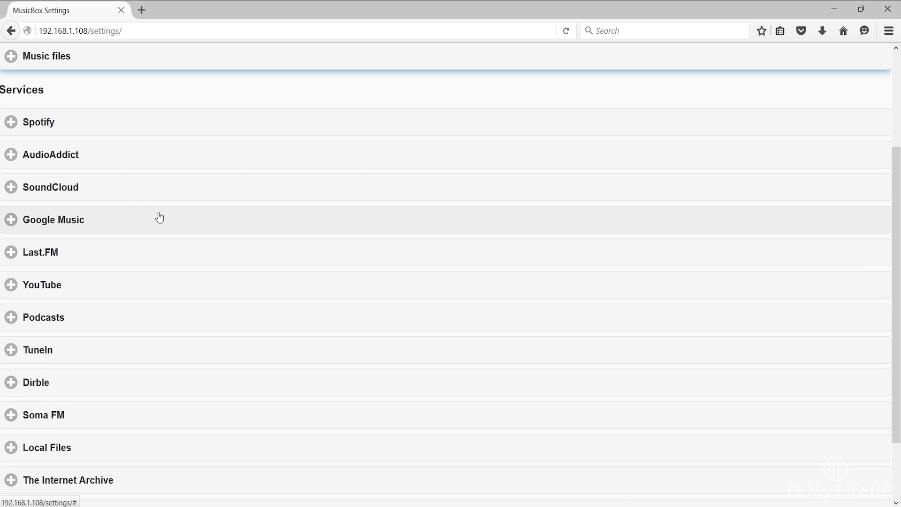
- Expand the Spotify service settings, switch Spotify playback on and back off, and collapse them again
middle_click(150, 98)
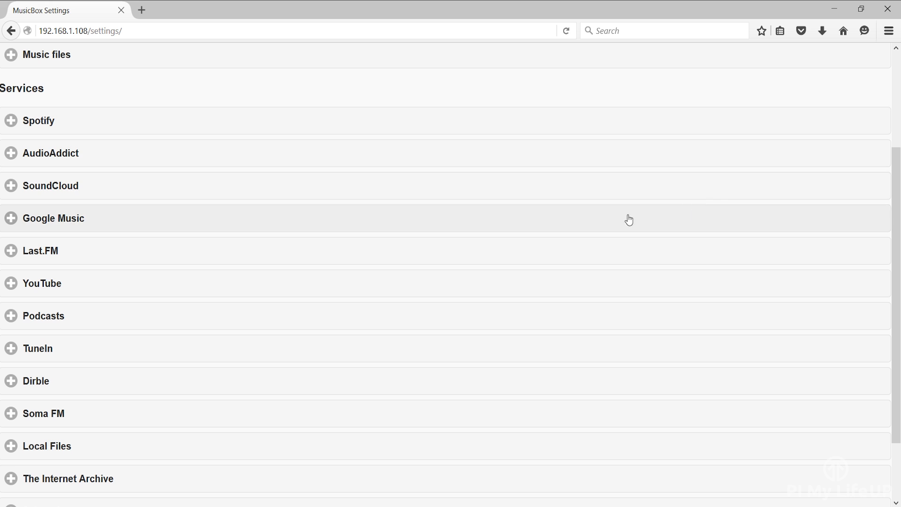
left_click_drag(898, 180, 896, 225)
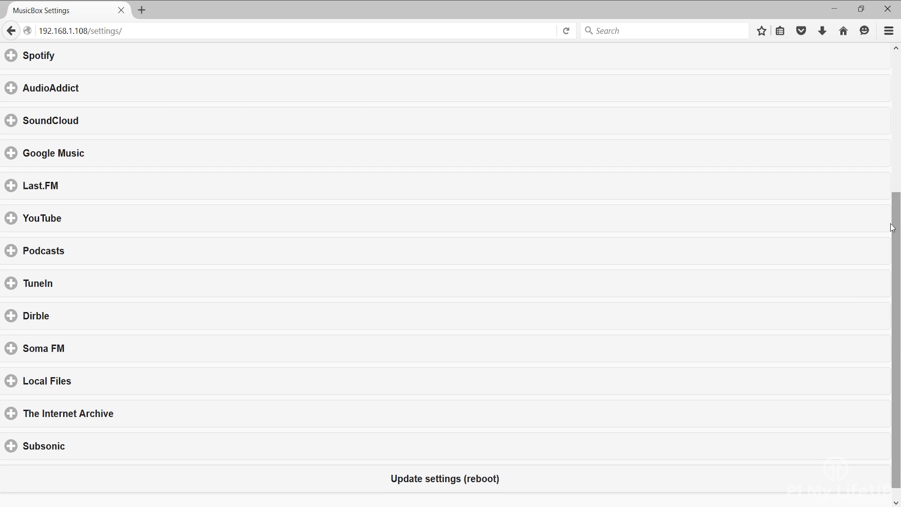
left_click(14, 63)
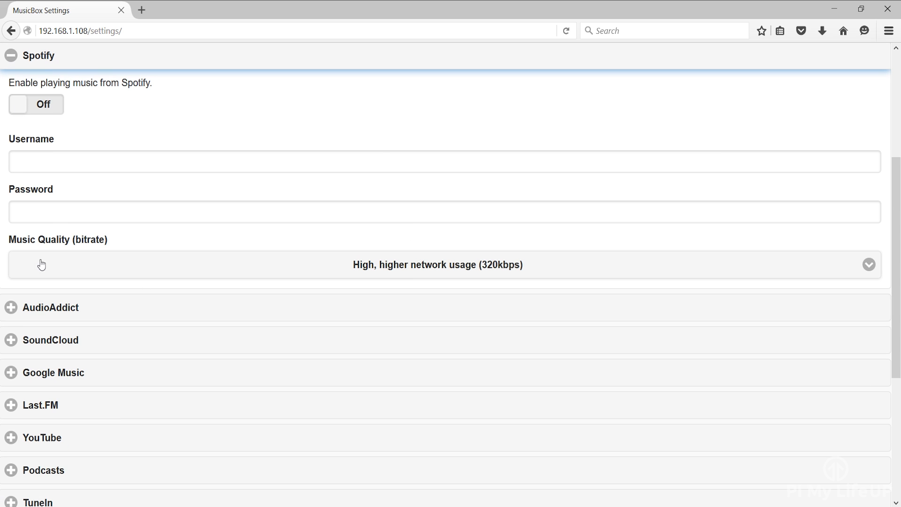
left_click(19, 102)
left_click(63, 108)
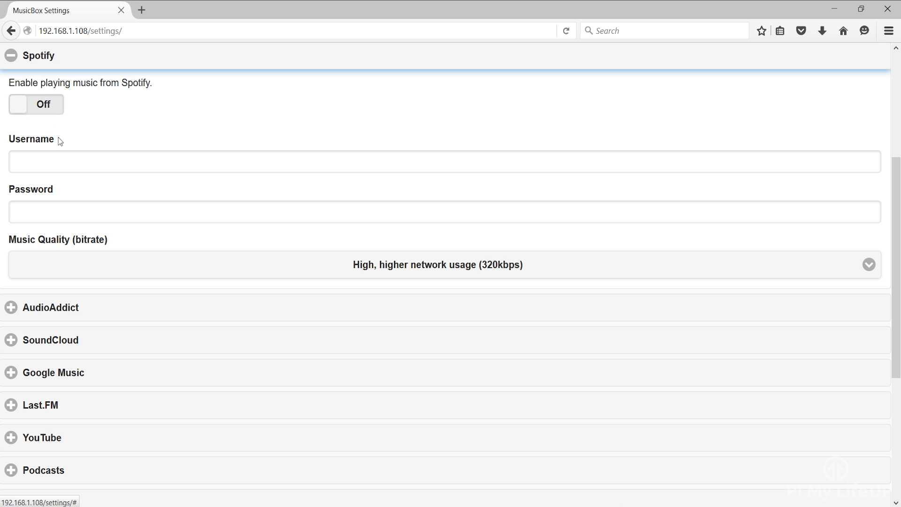
left_click(10, 62)
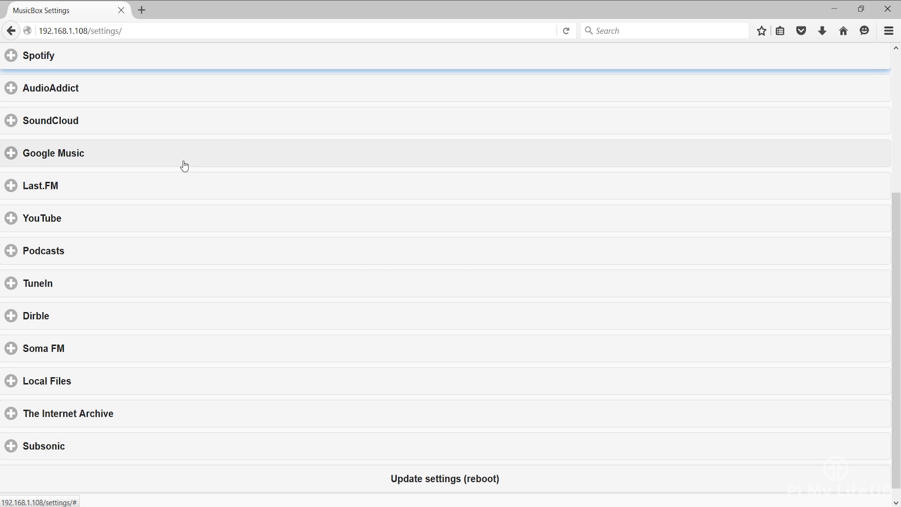
- Expand the Google Music service section briefly and collapse it again
left_click(60, 230)
key("Return")
left_click(539, 159)
left_click(540, 162)
scroll(474, 418, "down", 1)
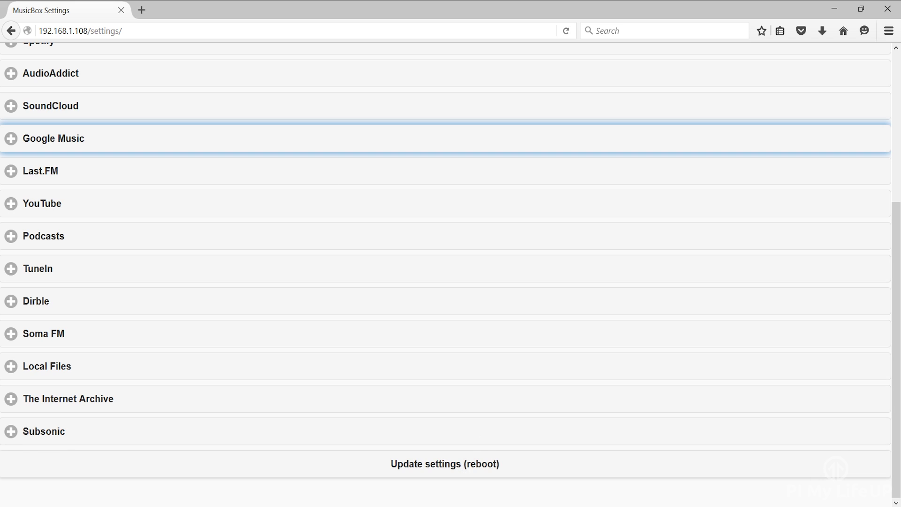
- Browse the SoundCloud source in the MusicBox player and open one of its track lists
left_click(62, 164)
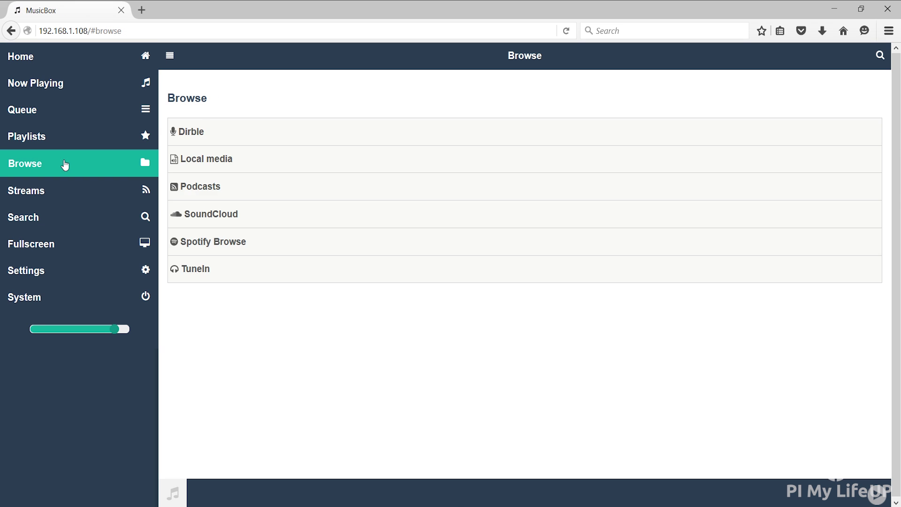
left_click(207, 209)
left_click(221, 269)
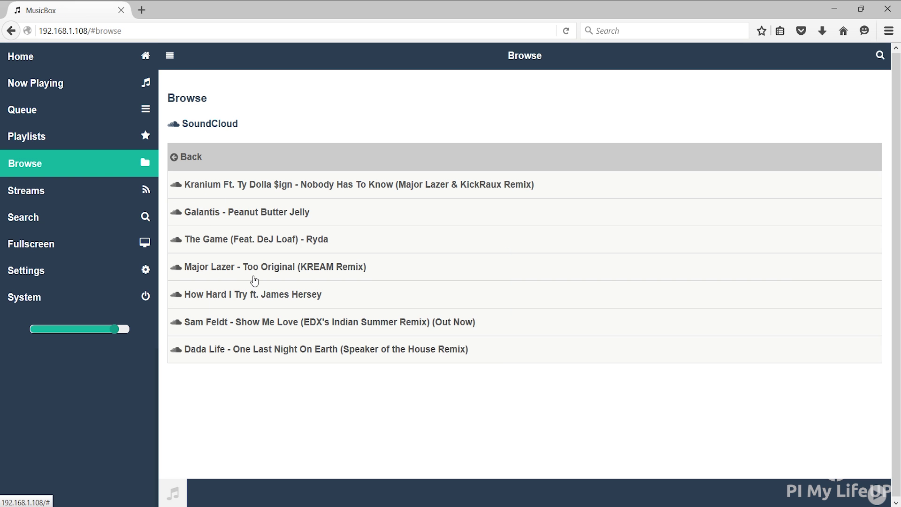
- Open the Mopify web client at 192.168.1.108/mopify
double_click(92, 31)
left_click_drag(92, 31, 173, 36)
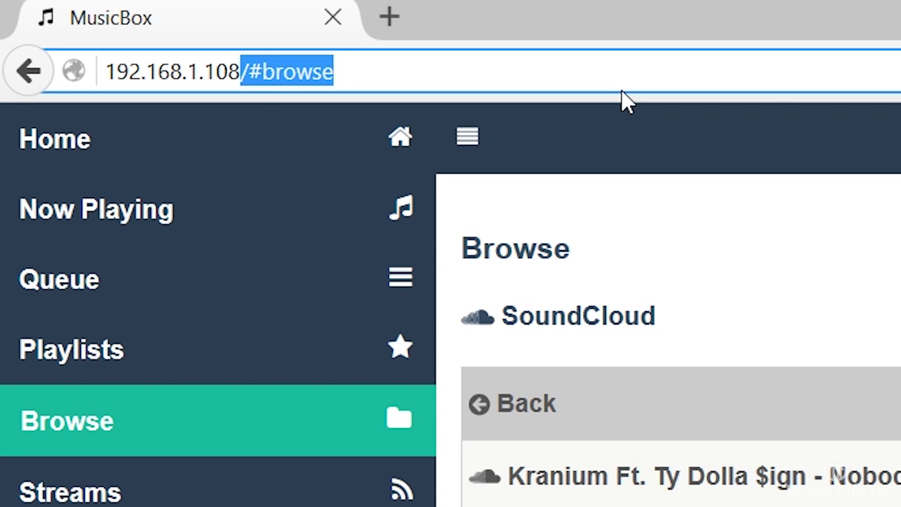
type("/")
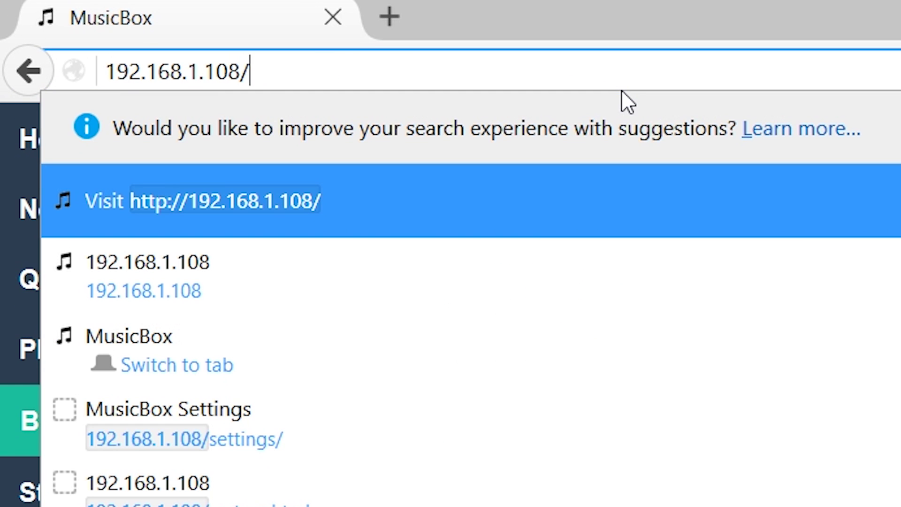
type("mopify")
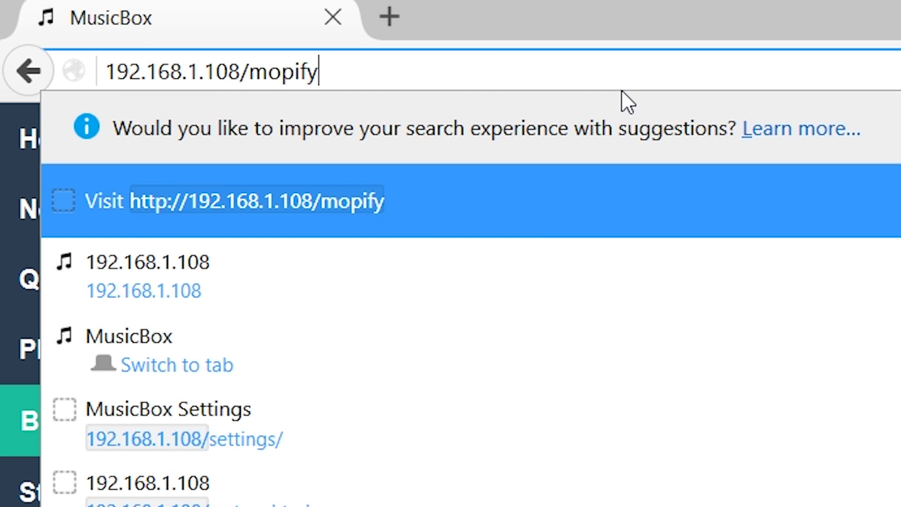
key("Return")
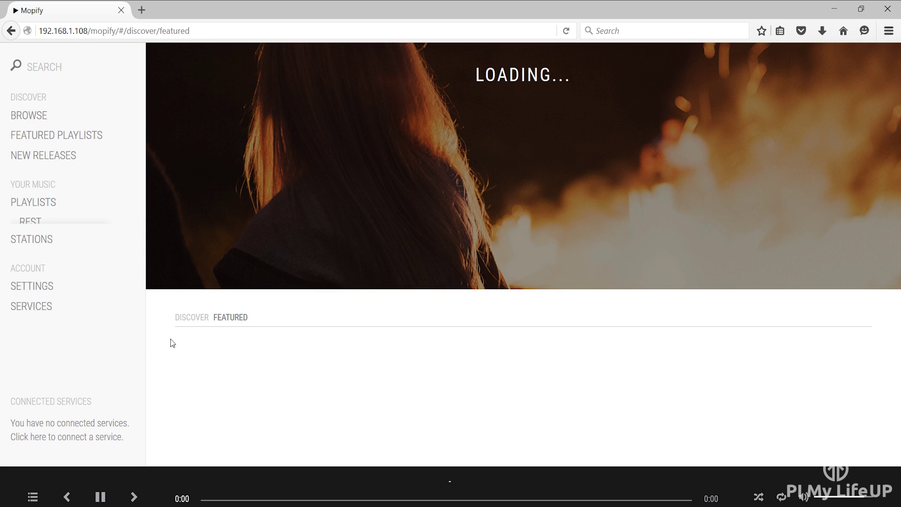
- View Mopify's Browse page, then open its Settings and review the Mopidy, localization, about and tracking sections
left_click(24, 121)
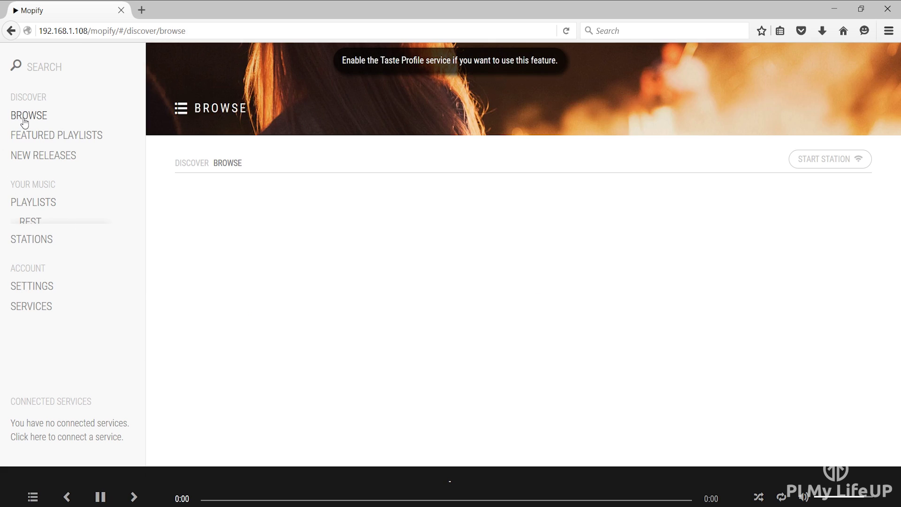
left_click(29, 286)
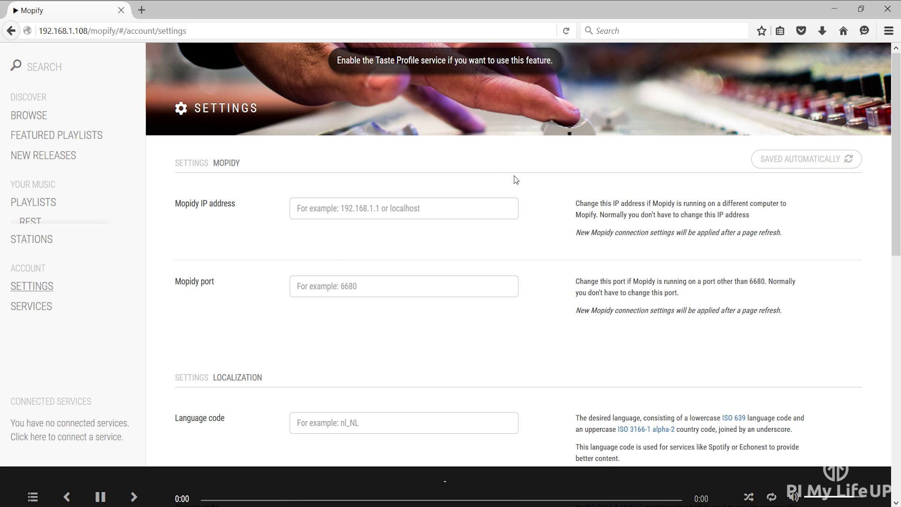
scroll(482, 167, "down", 5)
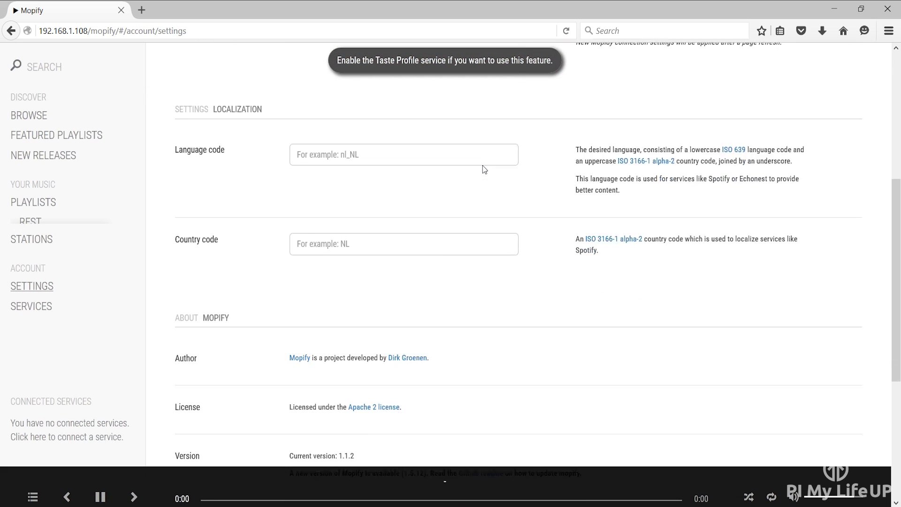
scroll(482, 165, "down", 2)
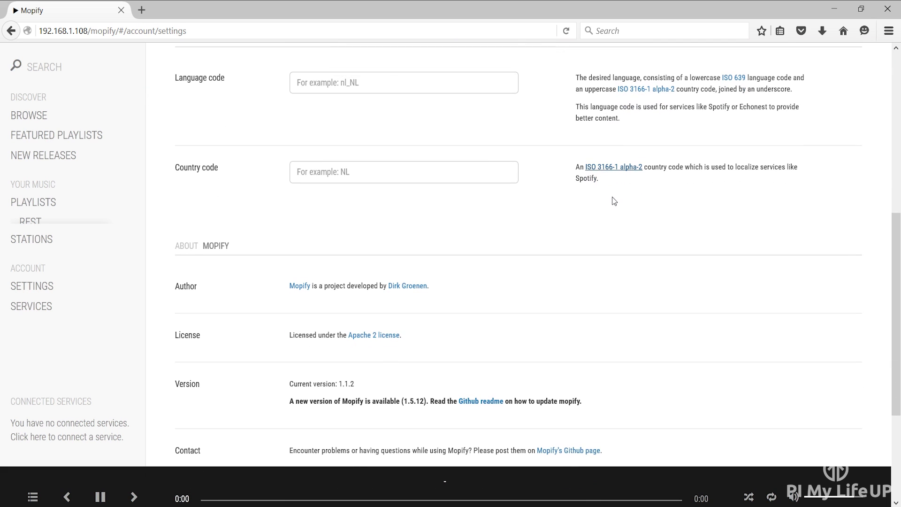
scroll(614, 202, "down", 3)
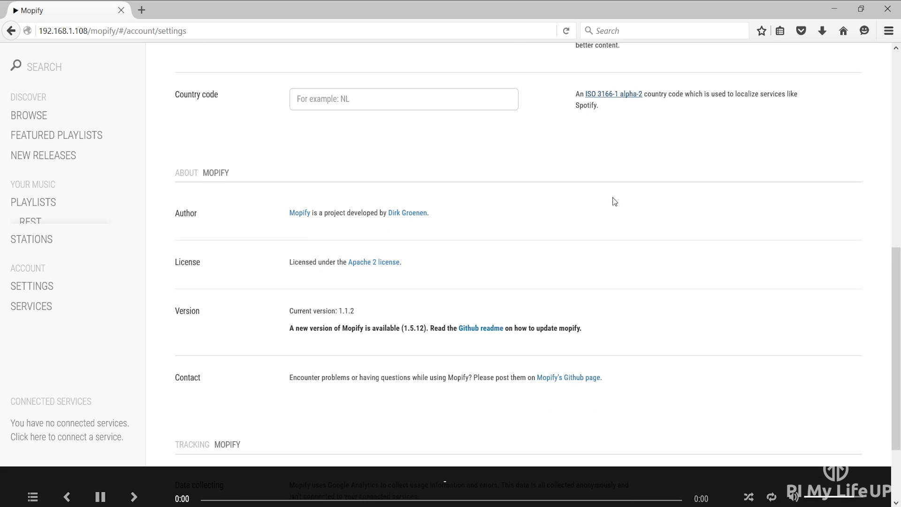
scroll(612, 236, "down", 1)
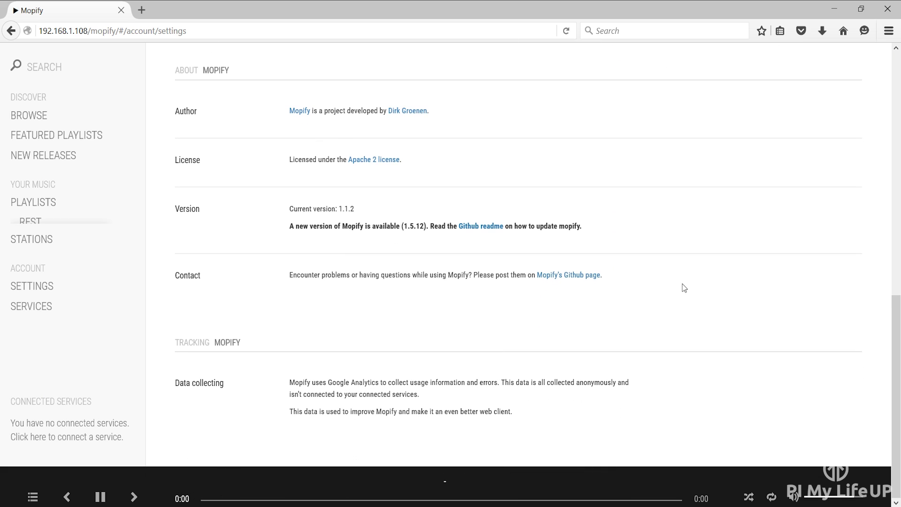
- View Mopify's Rest playlist and the main Playlists page, and return to the Browse page
scroll(680, 282, "up", 6)
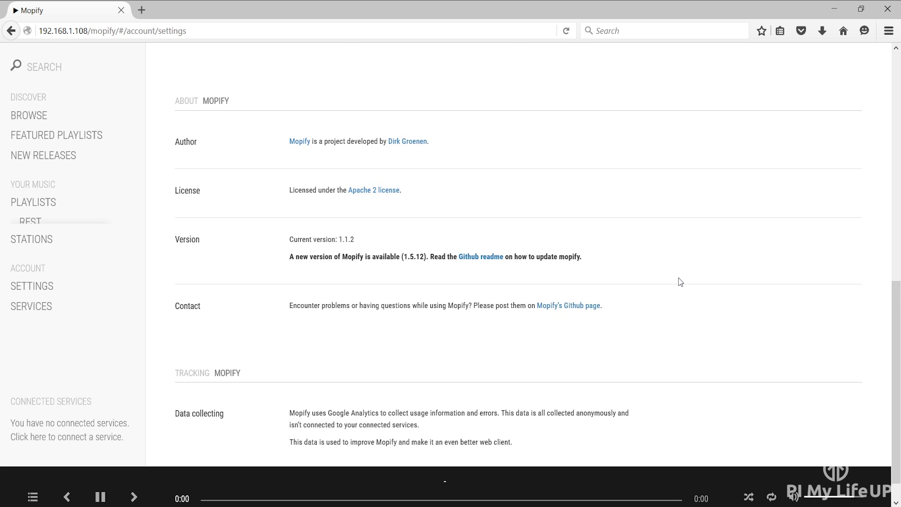
scroll(674, 274, "up", 2)
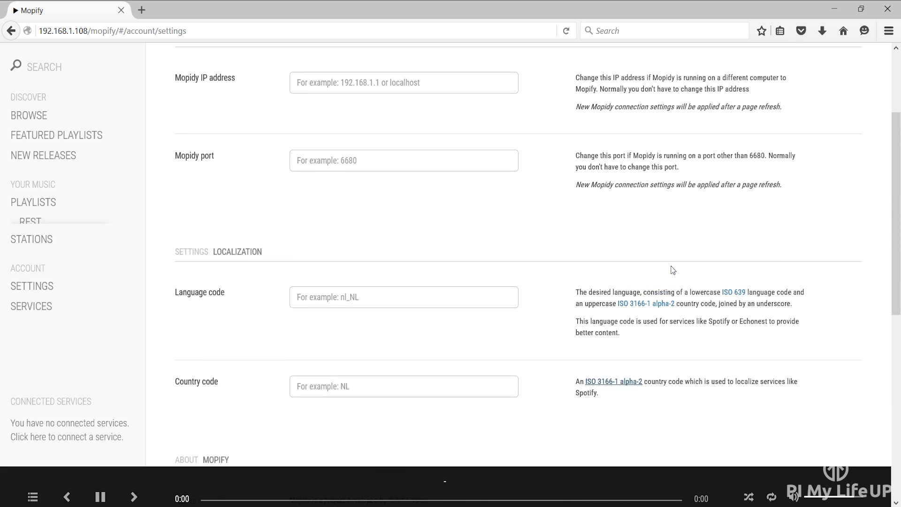
scroll(666, 260, "up", 2)
scroll(665, 257, "up", 1)
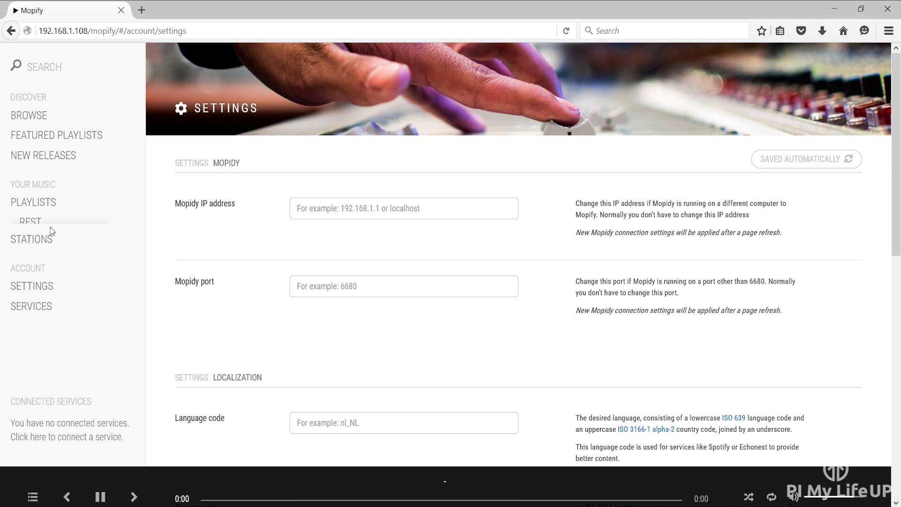
left_click(36, 224)
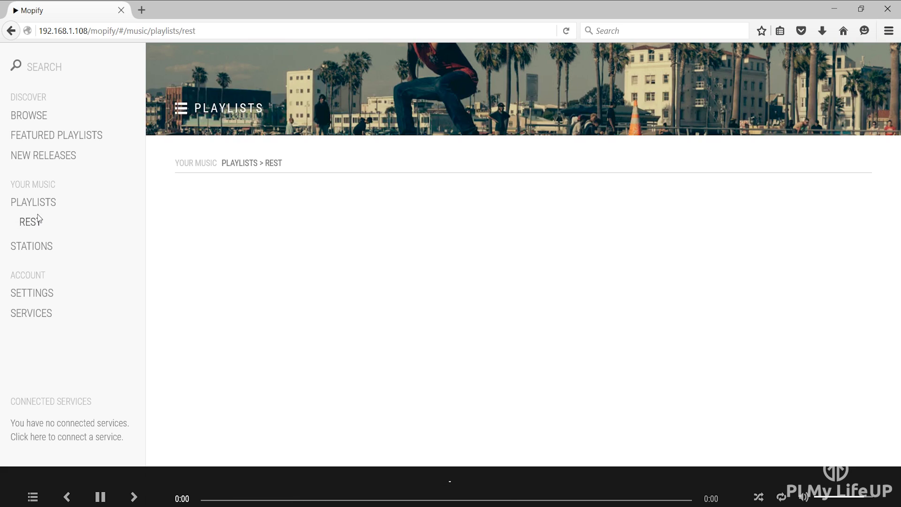
left_click(38, 202)
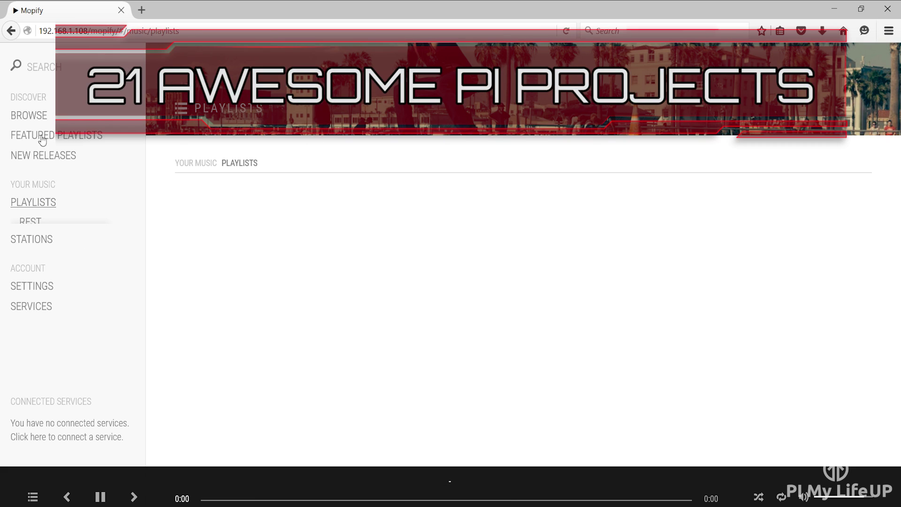
left_click(36, 116)
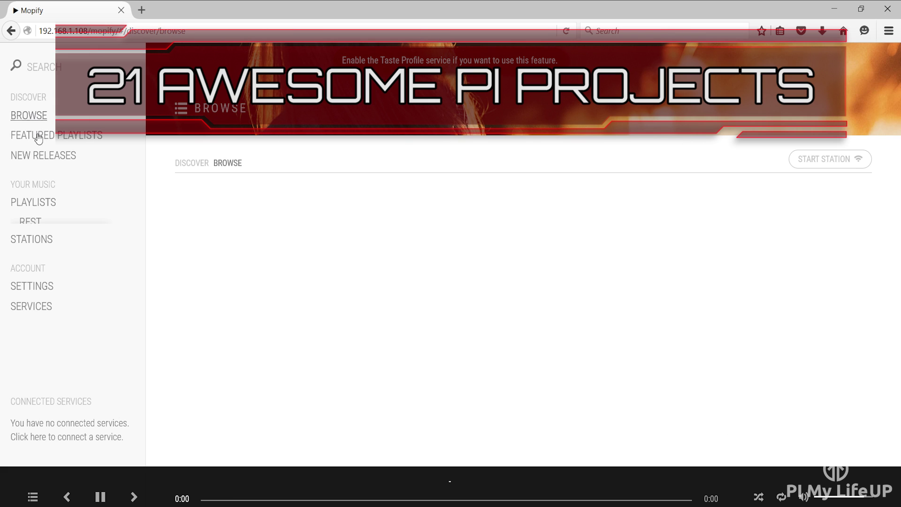